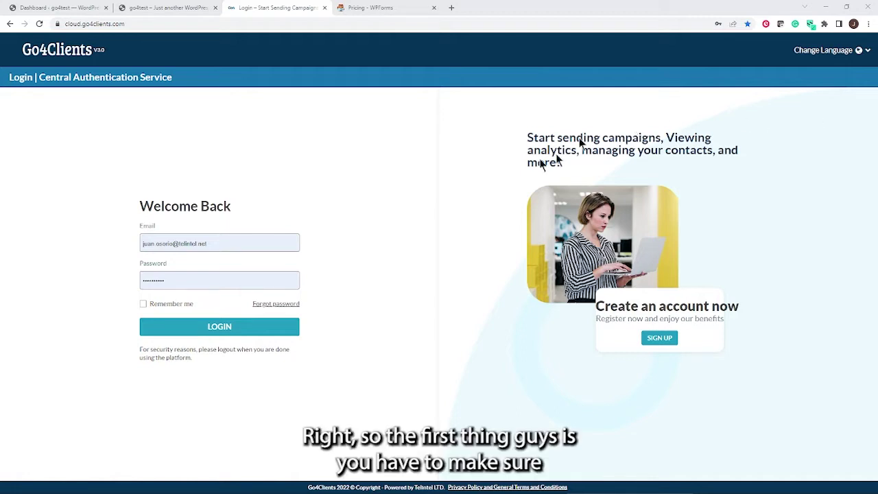
# Step: Check which WPForms pricing plans include the Webhooks feature, and close the pricing page
pyautogui.click(372, 10)
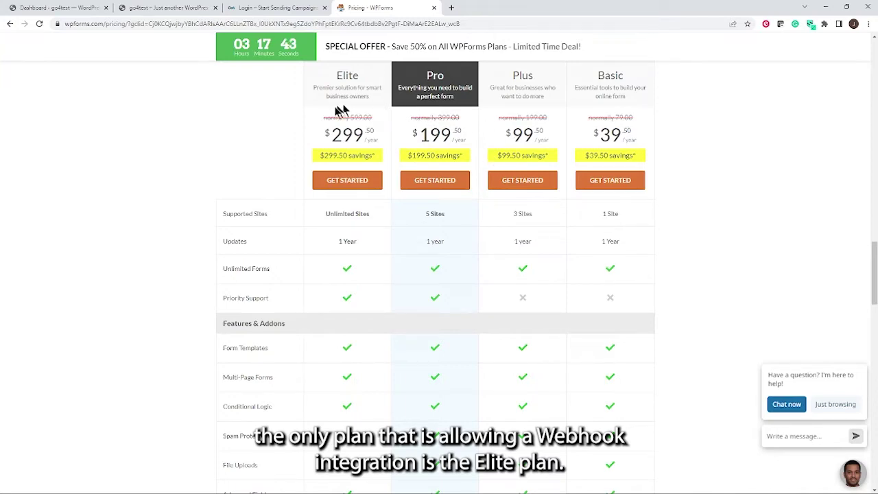
pyautogui.scroll(6, 415, 170)
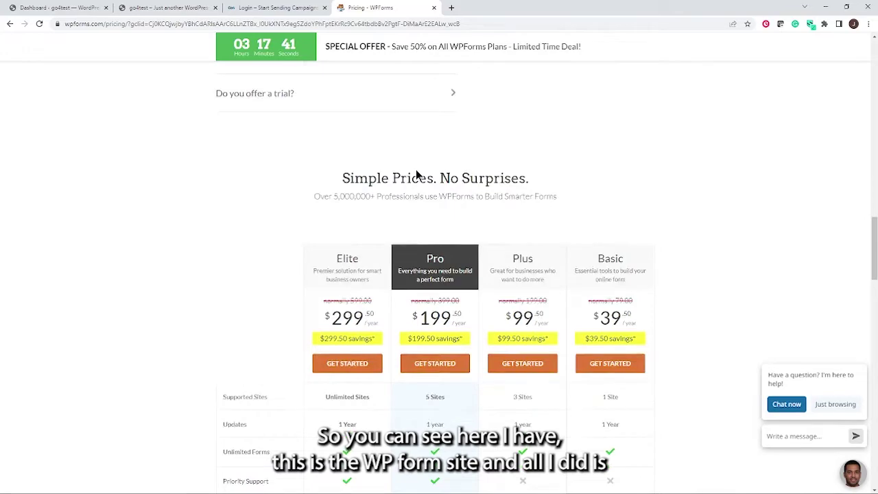
pyautogui.scroll(-15, 416, 175)
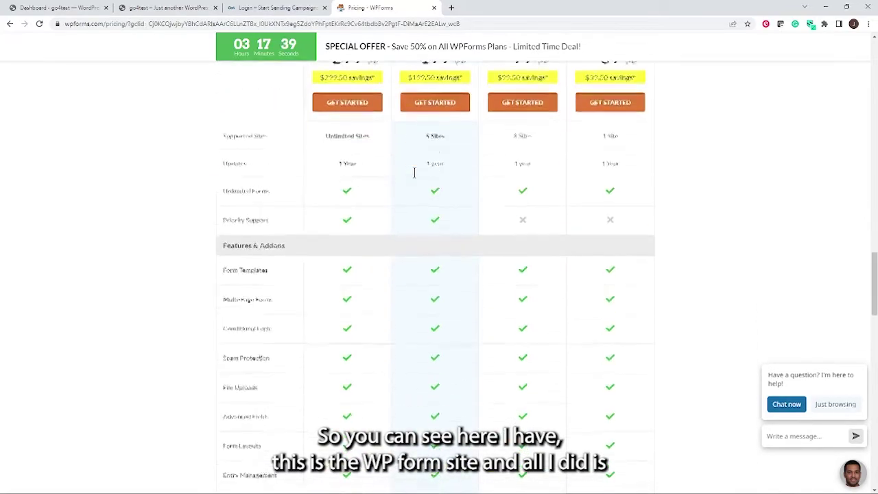
pyautogui.scroll(-3, 418, 188)
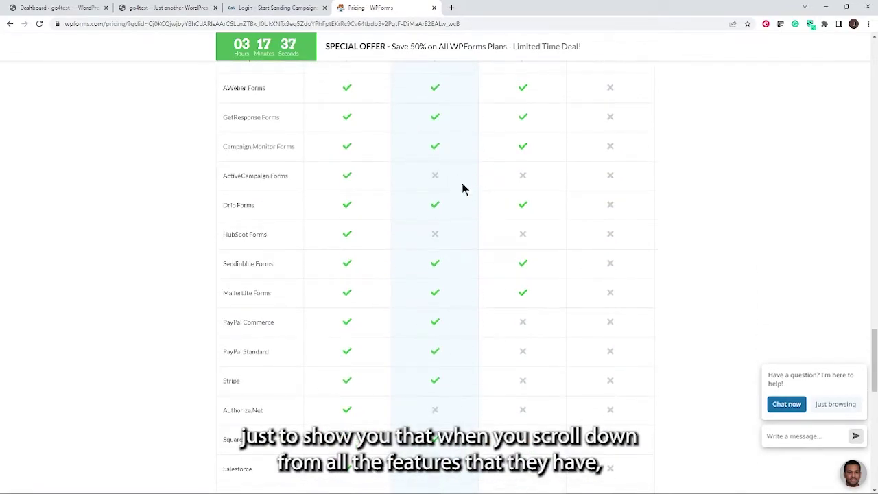
pyautogui.scroll(-2, 339, 229)
pyautogui.scroll(-2, 287, 254)
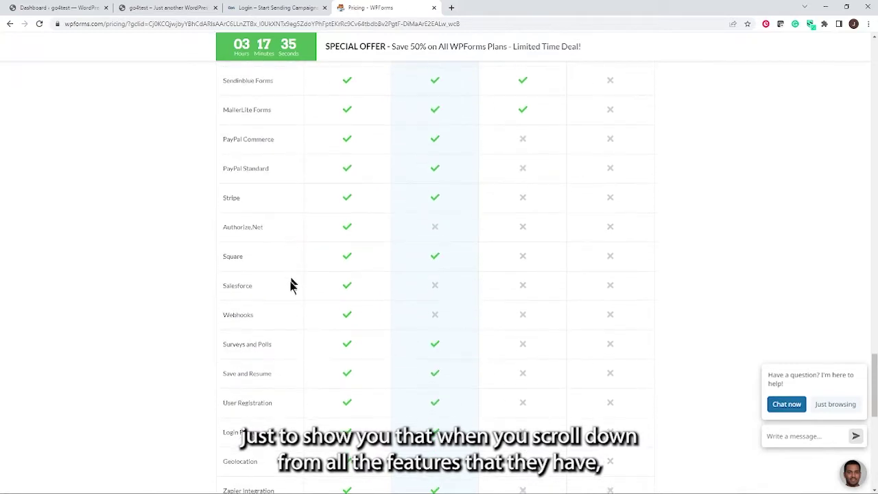
pyautogui.scroll(-1, 542, 246)
pyautogui.scroll(-1, 542, 245)
pyautogui.moveTo(255, 224); pyautogui.dragTo(226, 224)
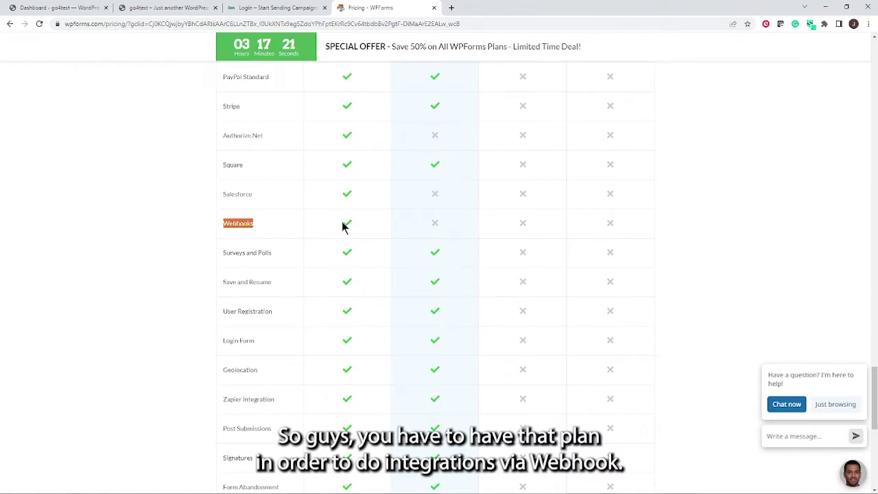
pyautogui.click(433, 7)
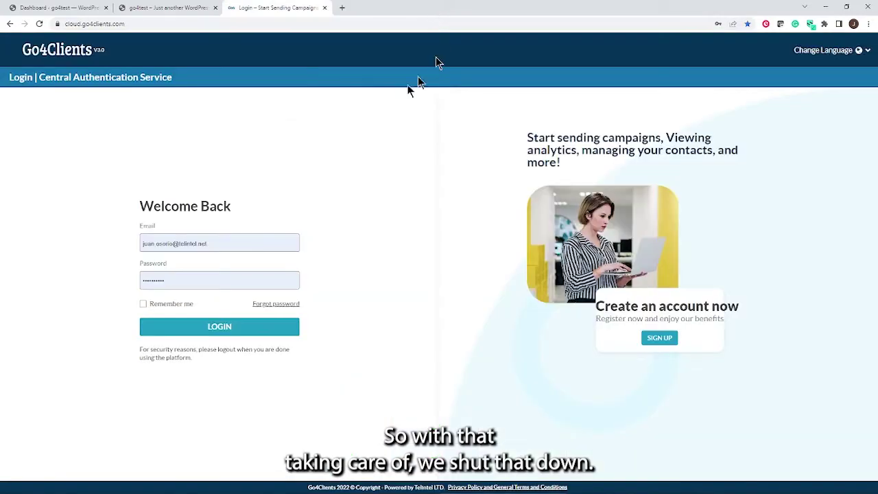
# Step: Switch to the WordPress admin dashboard and open the overview of all WPForms forms
pyautogui.click(69, 8)
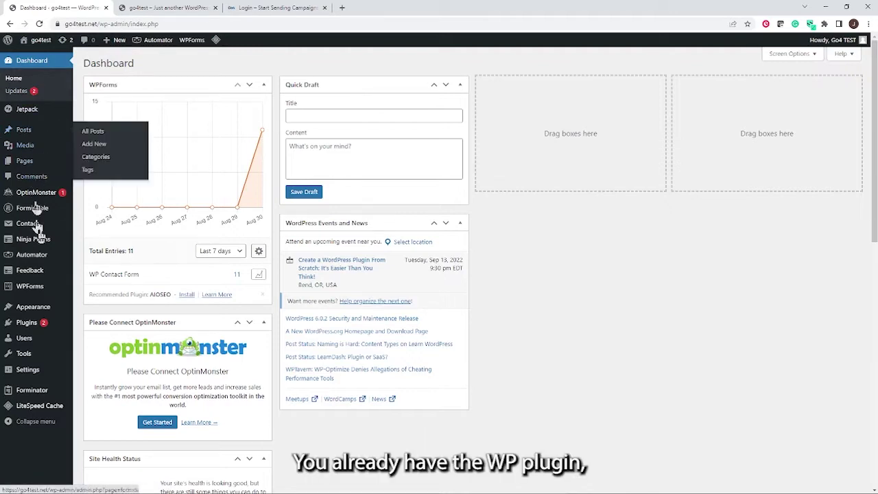
pyautogui.moveTo(35, 289)
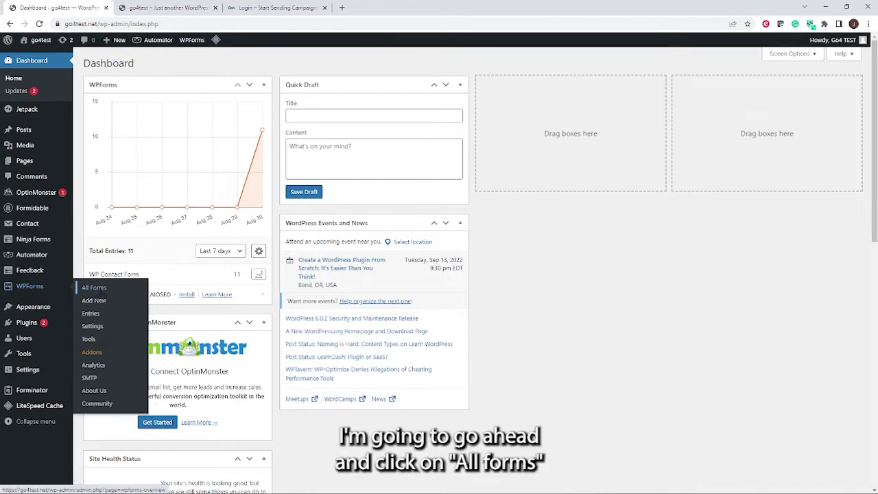
pyautogui.click(94, 287)
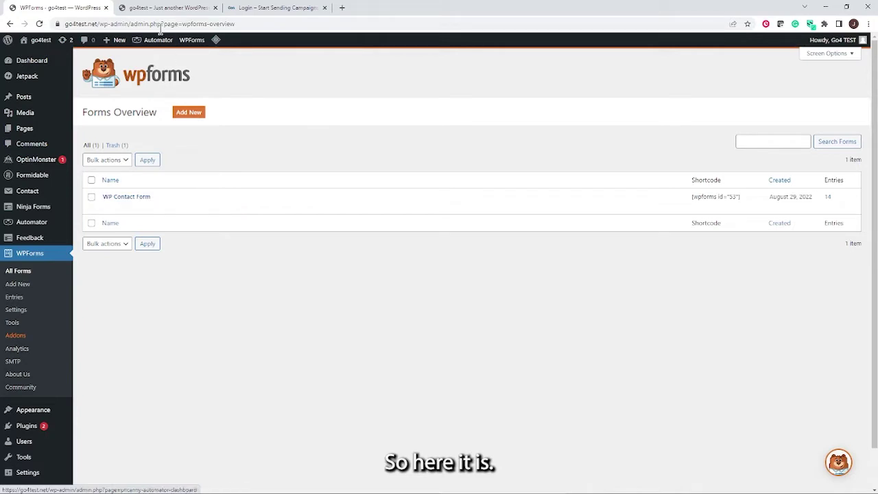
# Step: On the live Contacto WP page, clear the prefilled Name, Email, Phone and message fields of the contact form
pyautogui.click(165, 9)
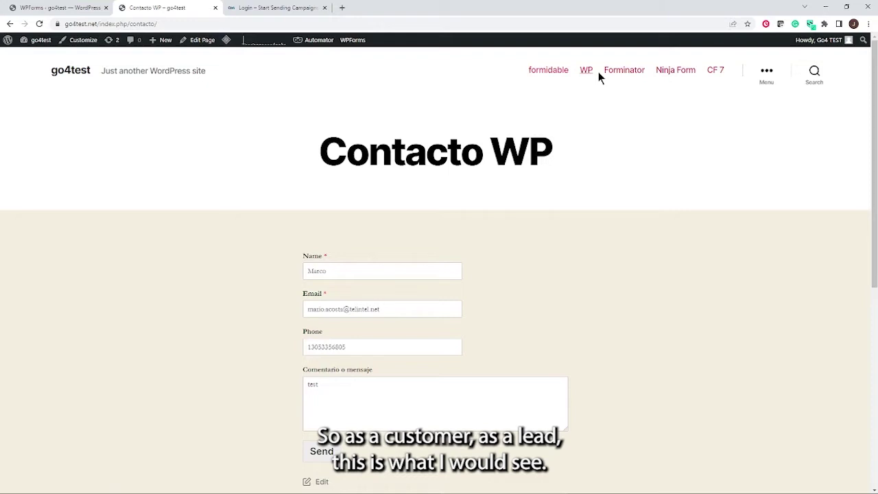
pyautogui.scroll(-2, 677, 322)
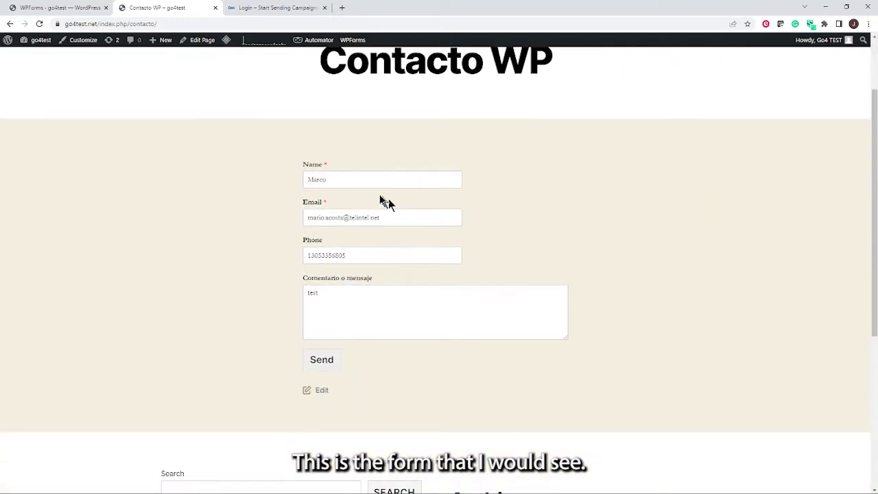
pyautogui.click(354, 178)
pyautogui.moveTo(354, 179); pyautogui.dragTo(293, 179)
pyautogui.press('BackSpace')
pyautogui.click(390, 218)
pyautogui.moveTo(391, 218); pyautogui.dragTo(296, 229)
pyautogui.press('BackSpace')
pyautogui.doubleClick(341, 255)
pyautogui.press('BackSpace')
pyautogui.click(336, 298)
pyautogui.press('BackSpace')
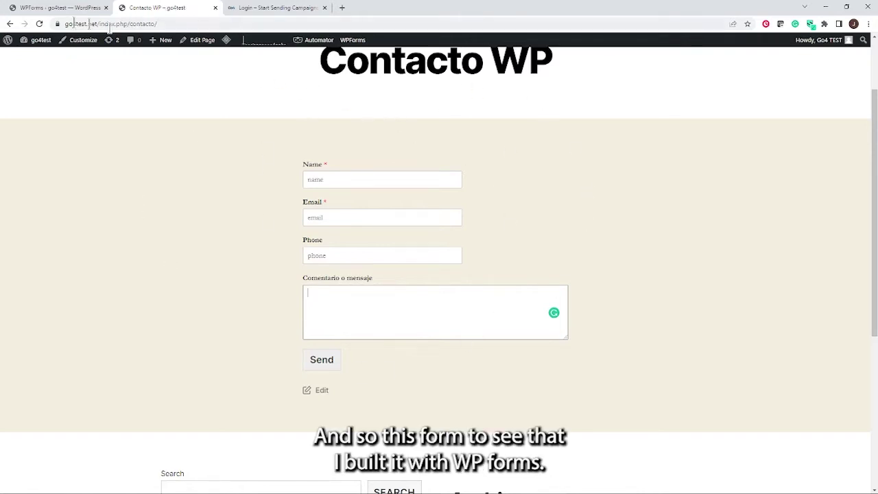
# Step: Edit WP Contact Form from the WPForms overview and open its Webhooks settings
pyautogui.click(44, 9)
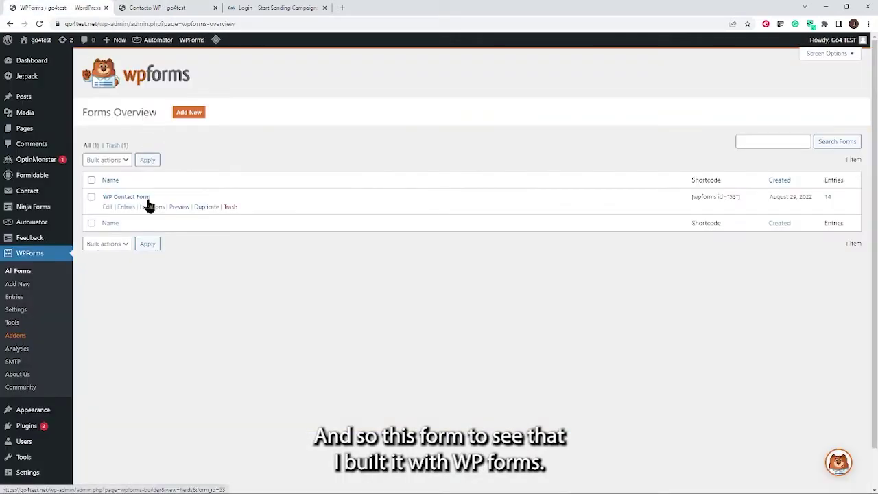
pyautogui.click(108, 208)
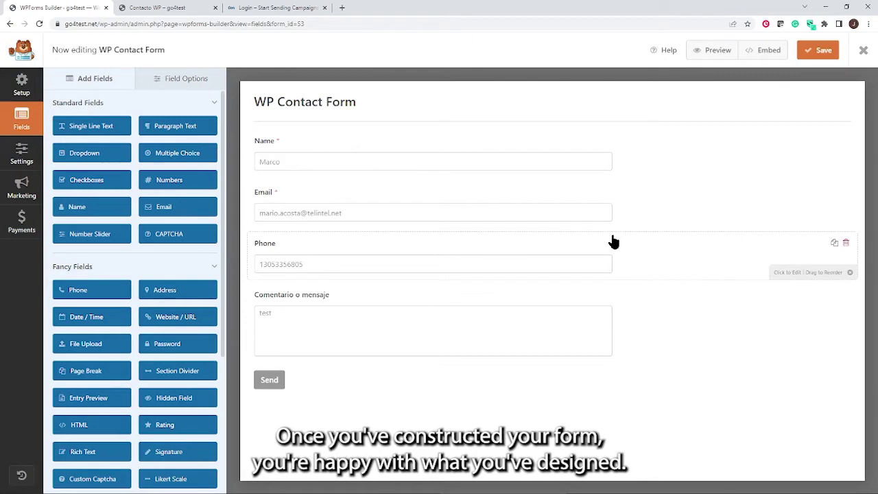
pyautogui.click(23, 157)
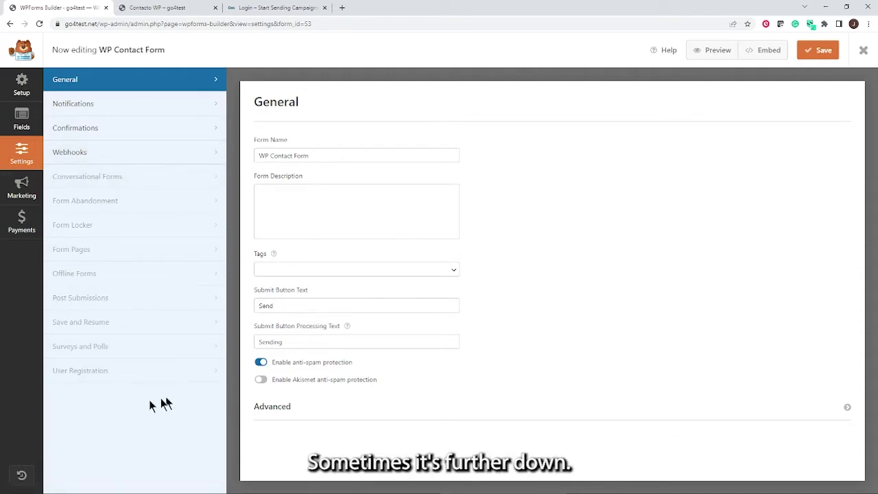
pyautogui.click(206, 159)
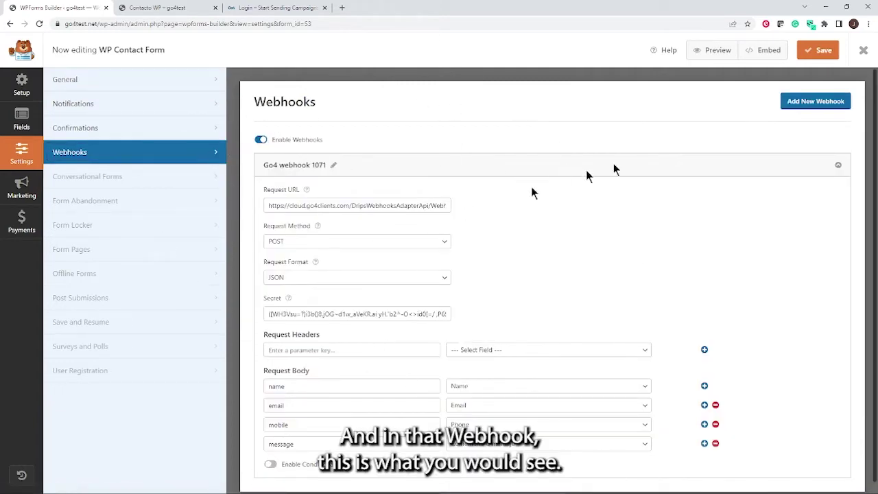
# Step: Add a new webhook named "ddemo wh" to WP Contact Form and activate its Request URL field
pyautogui.click(806, 103)
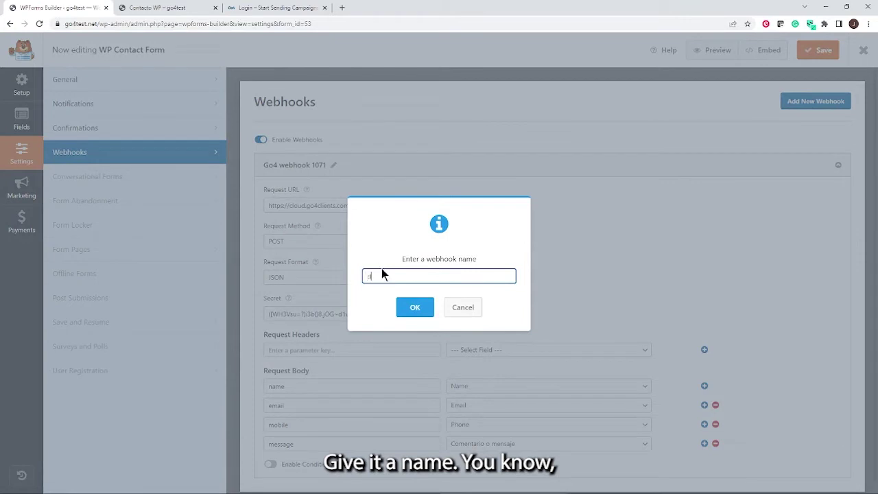
pyautogui.write('cliente')
pyautogui.click(411, 308)
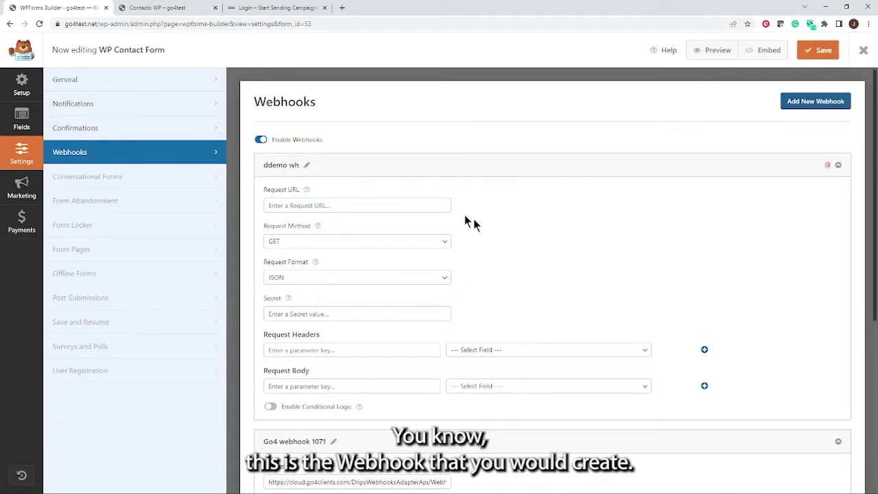
pyautogui.click(275, 207)
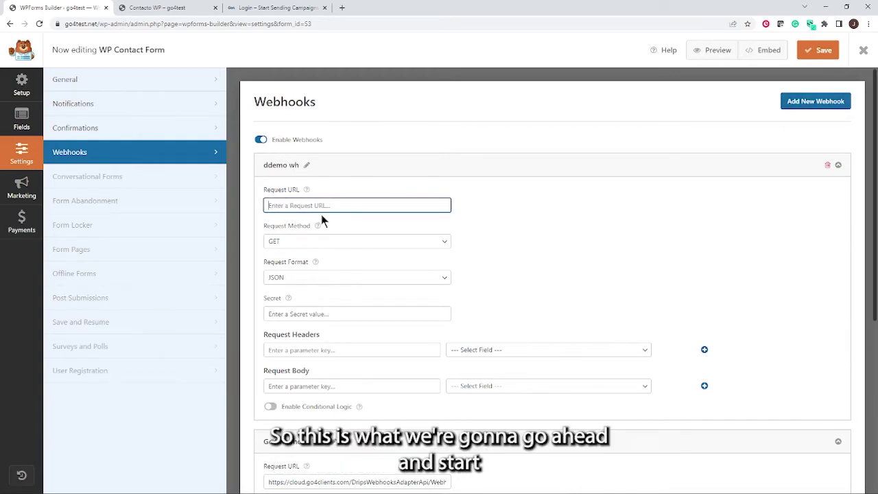
# Step: Switch to Go4Clients, log in with the prefilled credentials and open the DRIPS Automation template library
pyautogui.click(269, 8)
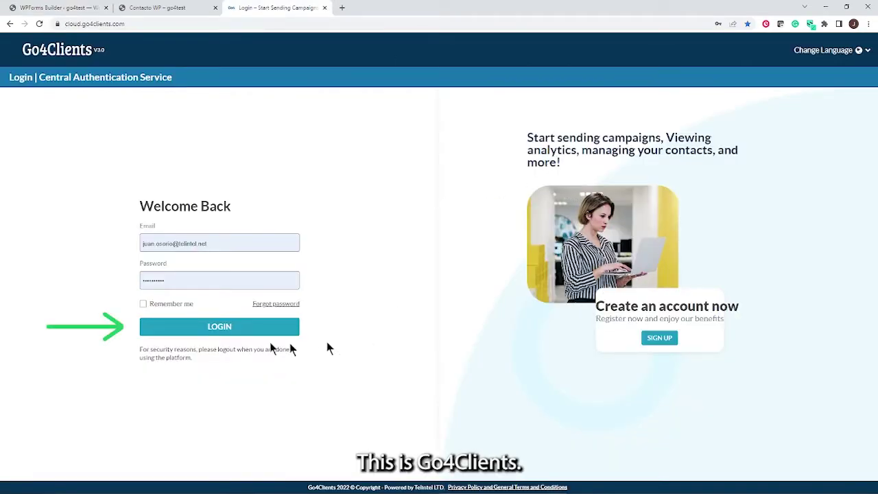
pyautogui.click(212, 336)
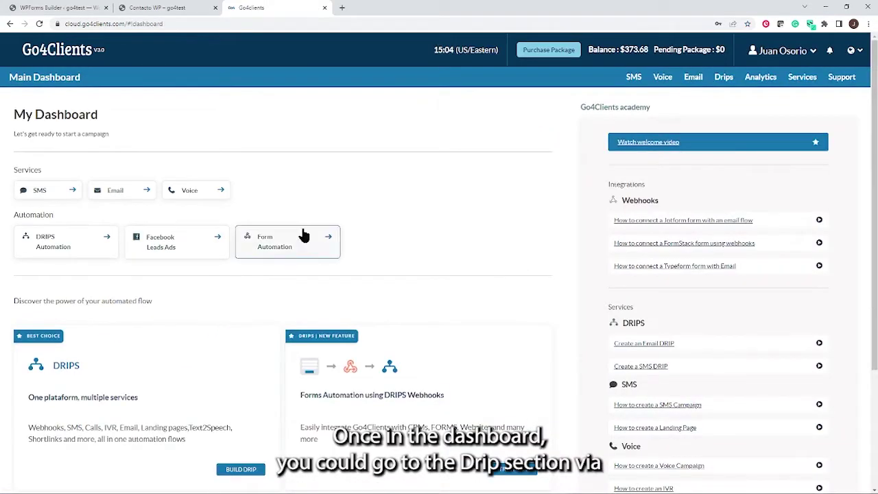
pyautogui.click(724, 77)
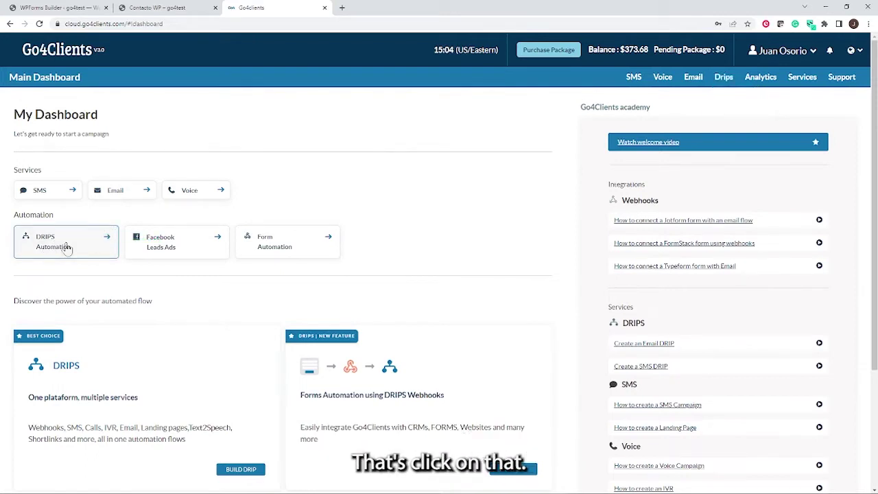
pyautogui.click(64, 247)
pyautogui.click(40, 235)
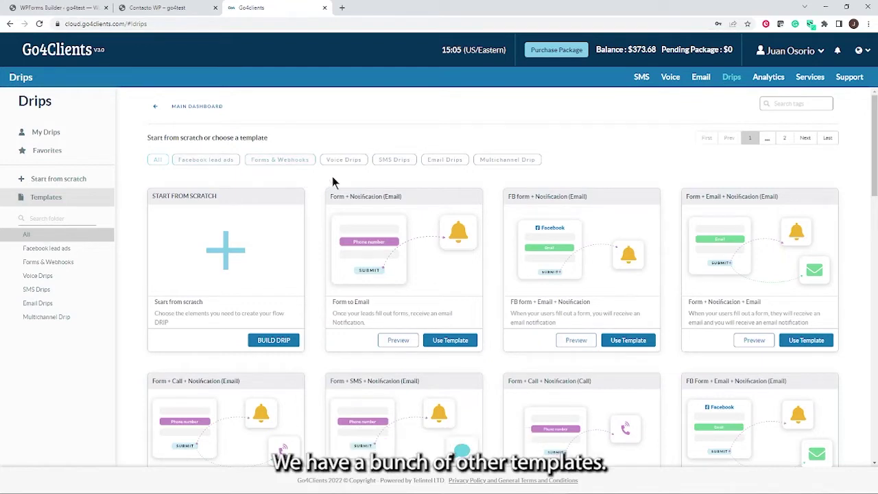
# Step: Build a drip from the Form + Email + Notification (Email) template in Forms & Webhooks, choosing the work e-mail as sender
pyautogui.click(286, 163)
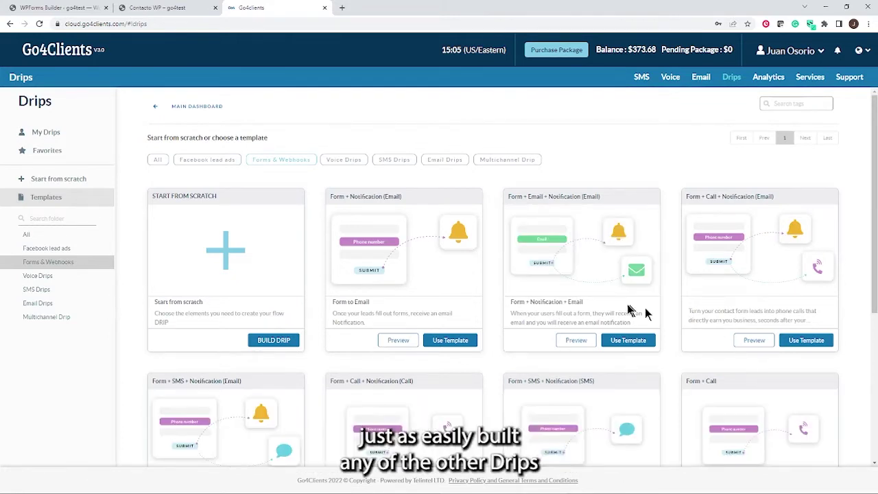
pyautogui.click(643, 348)
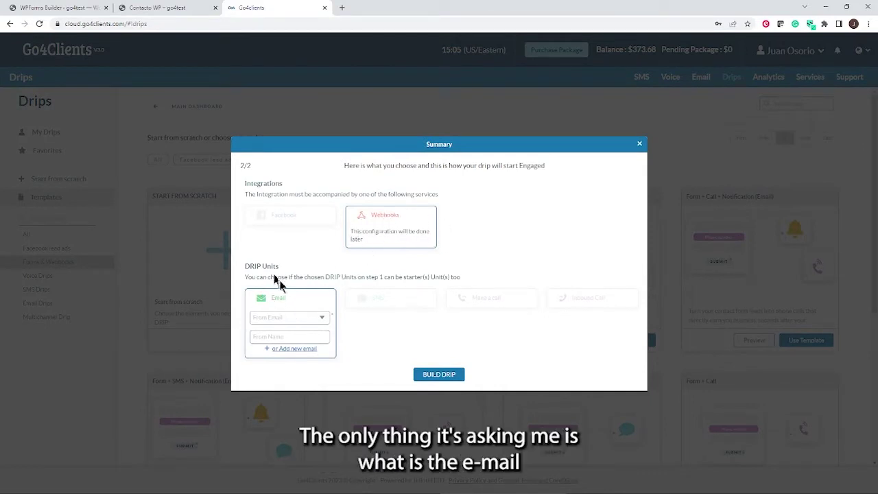
pyautogui.click(319, 316)
pyautogui.click(310, 347)
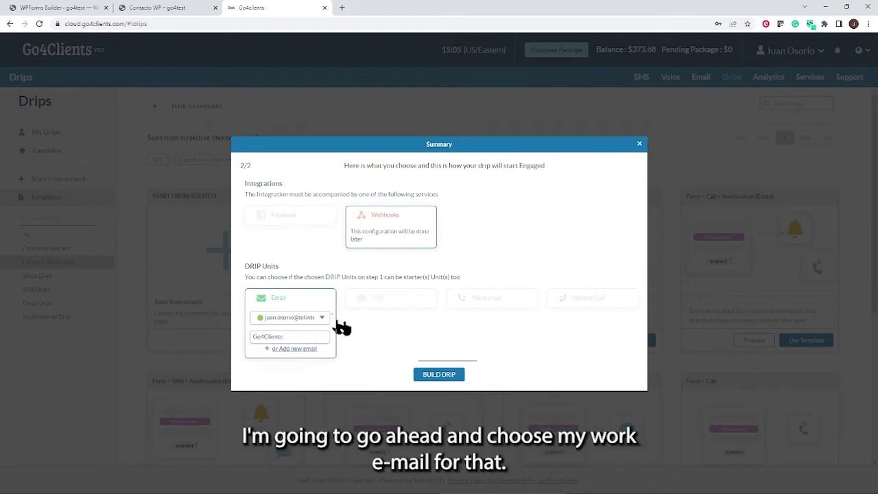
pyautogui.click(423, 376)
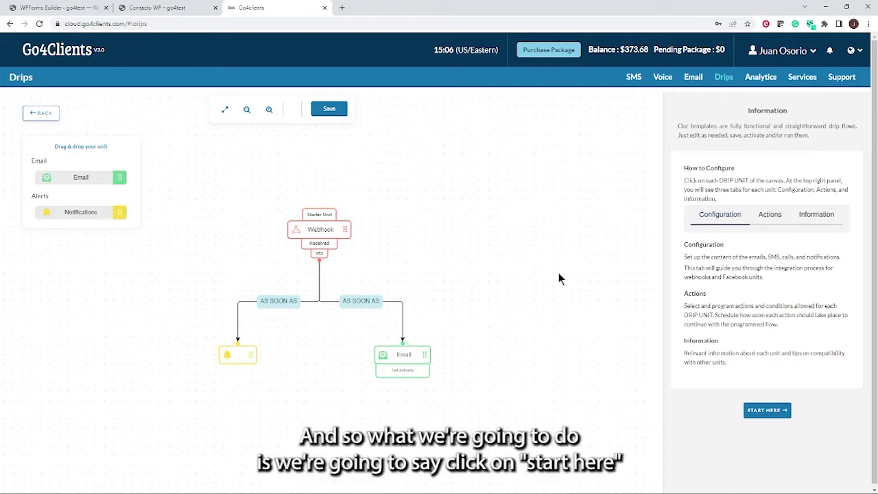
# Step: Start configuring the drip and paste its webhook URL as the Request URL of the "ddemo wh" webhook in WPForms
pyautogui.click(766, 415)
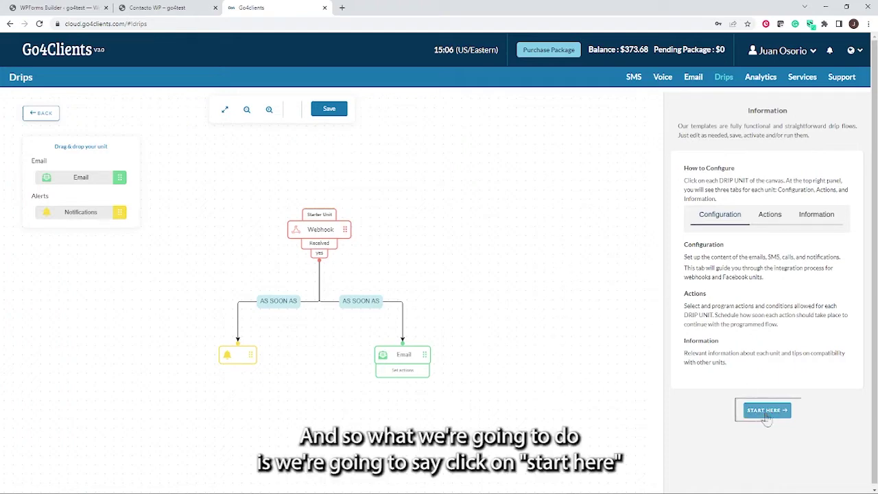
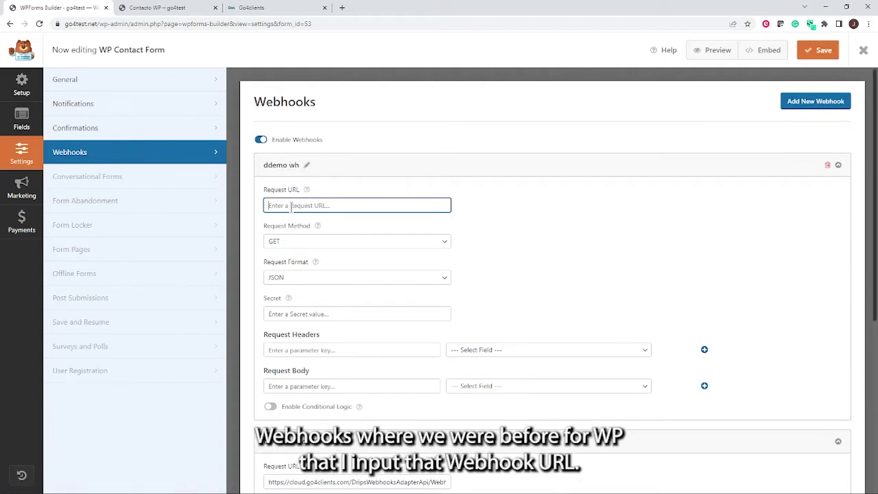
pyautogui.rightClick(292, 205)
pyautogui.click(333, 281)
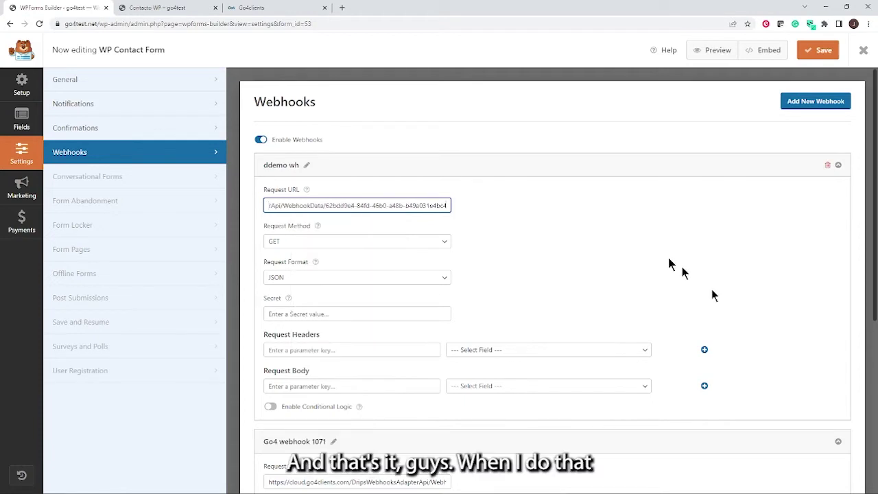
# Step: Set the "ddemo wh" webhook's request method to POST and its request format to JSON
pyautogui.click(445, 243)
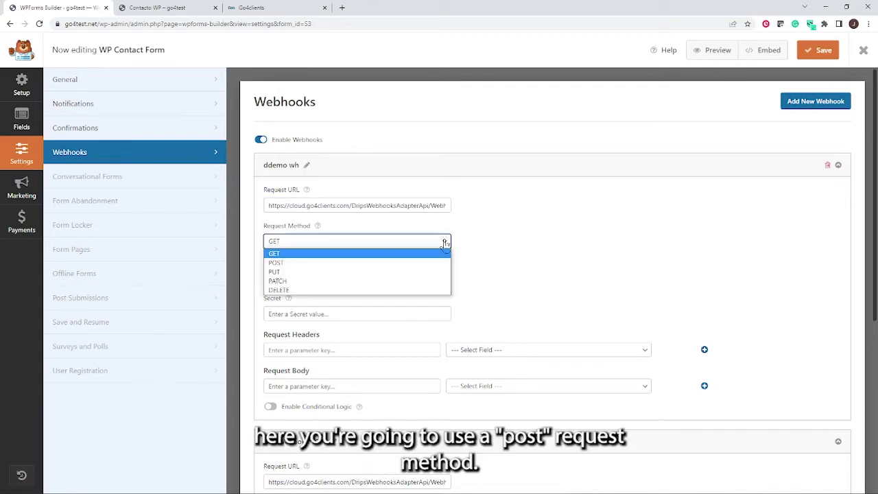
pyautogui.click(296, 264)
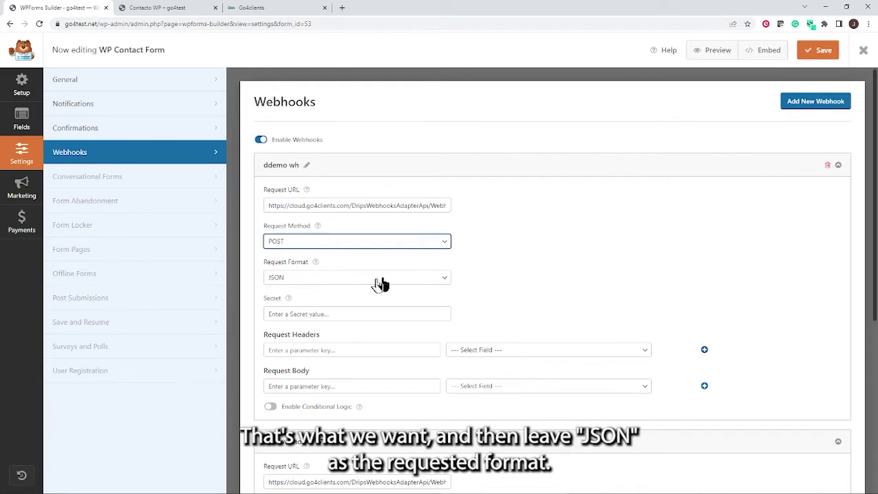
pyautogui.click(444, 278)
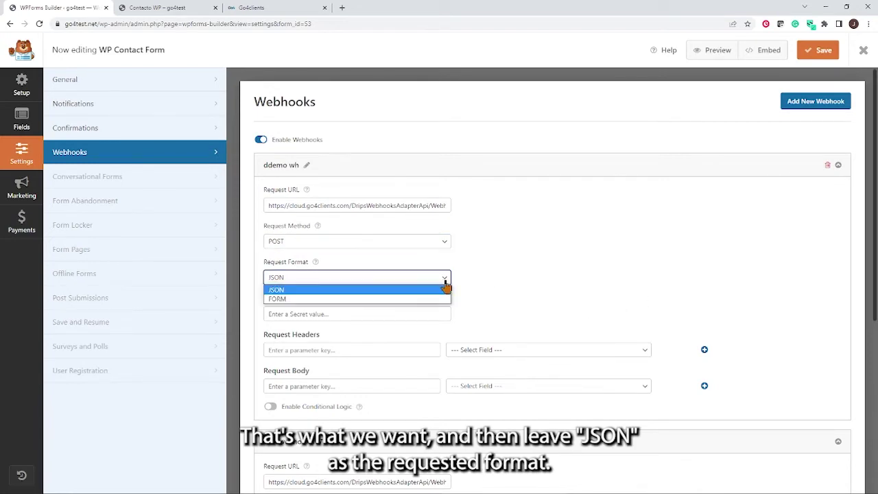
pyautogui.click(347, 291)
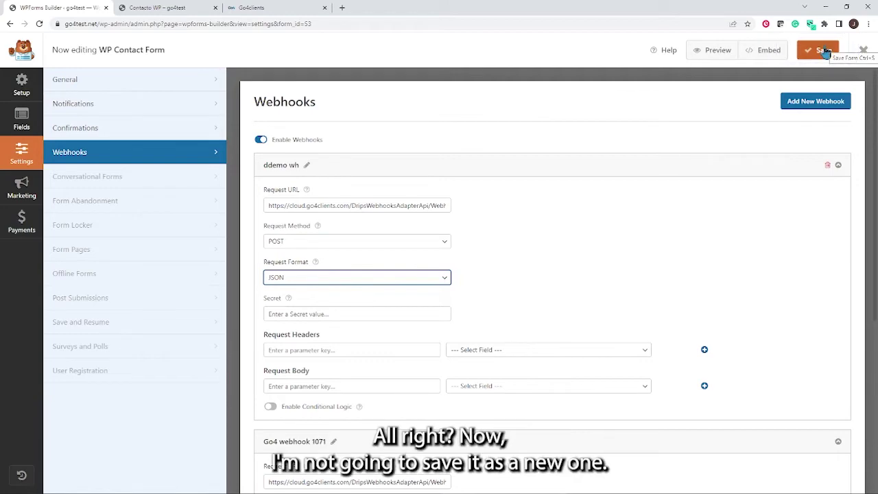
# Step: Exit the form builder without saving the new webhook, then reopen WP Contact Form at its Webhooks settings
pyautogui.click(864, 53)
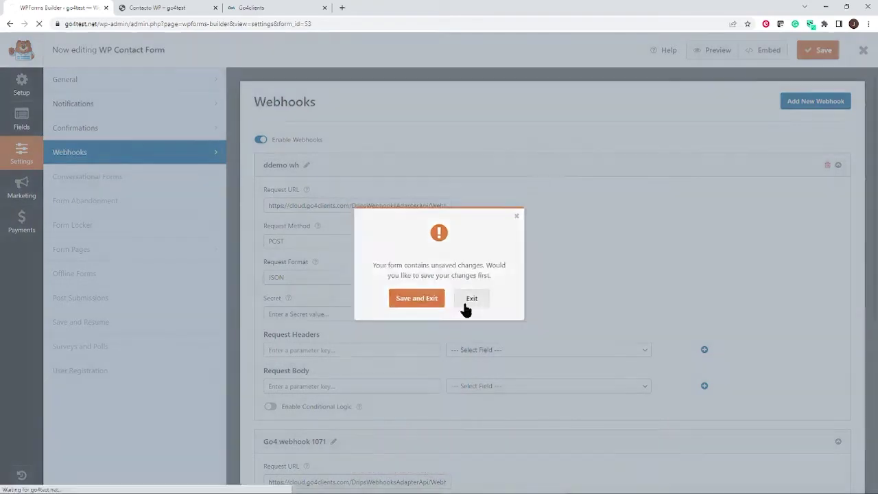
pyautogui.click(466, 307)
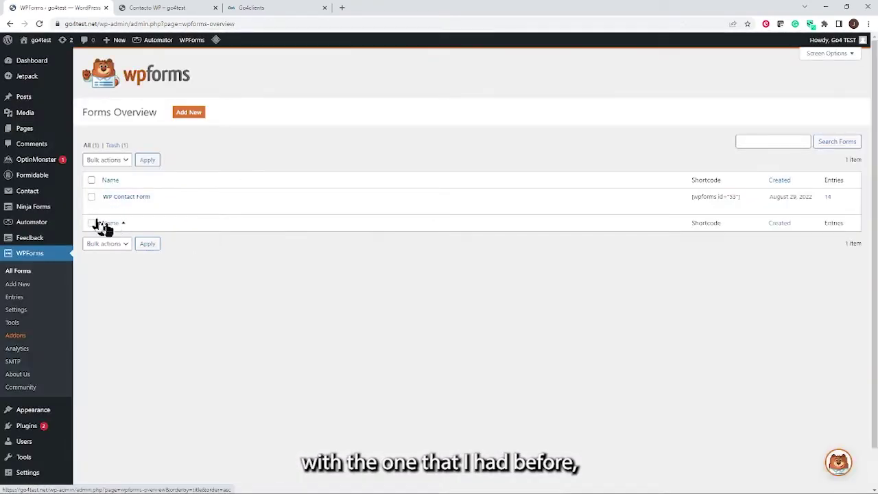
pyautogui.click(109, 206)
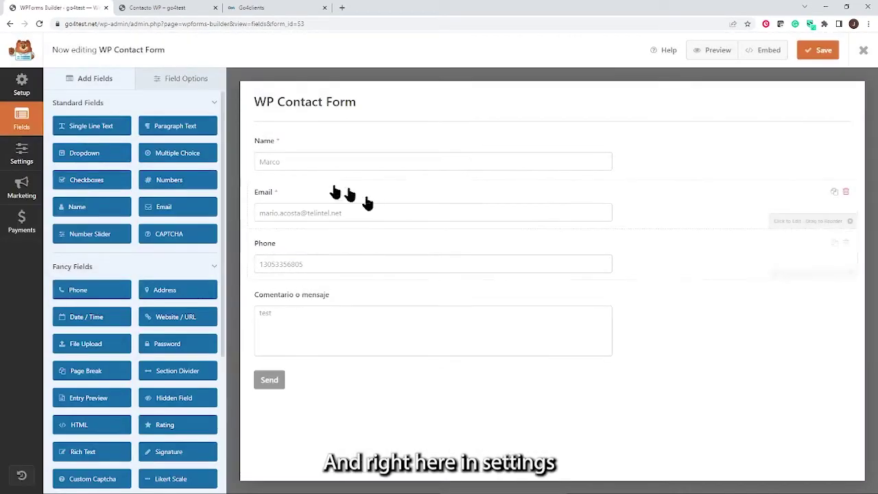
pyautogui.click(21, 154)
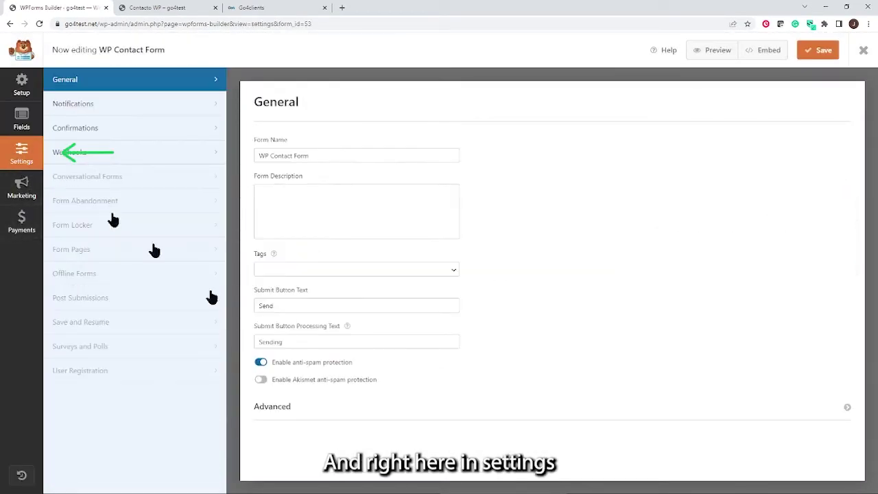
pyautogui.click(130, 156)
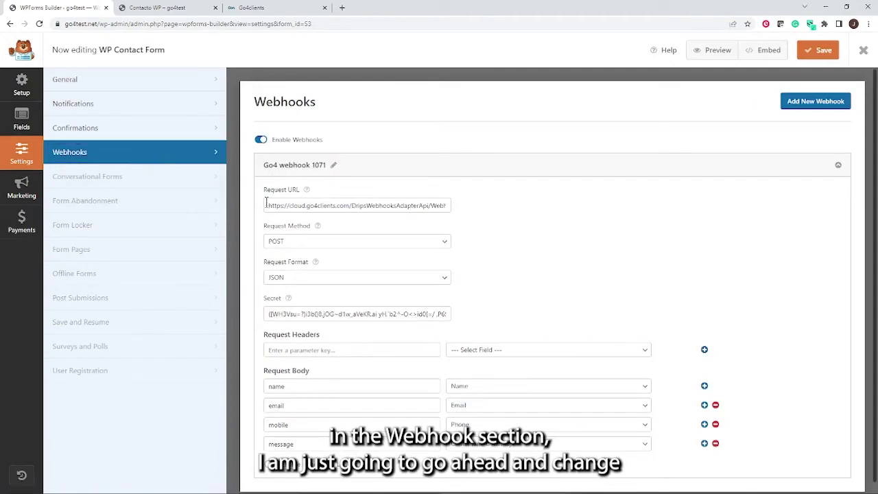
# Step: Replace the Request URL of Go4 webhook 1071 with the copied drip webhook URL and save the form
pyautogui.moveTo(266, 203); pyautogui.dragTo(469, 217)
pyautogui.press('BackSpace')
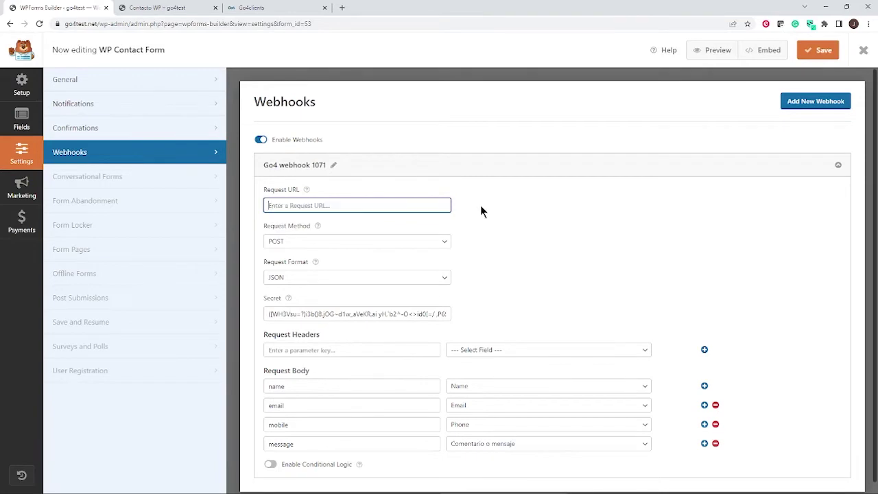
pyautogui.rightClick(275, 208)
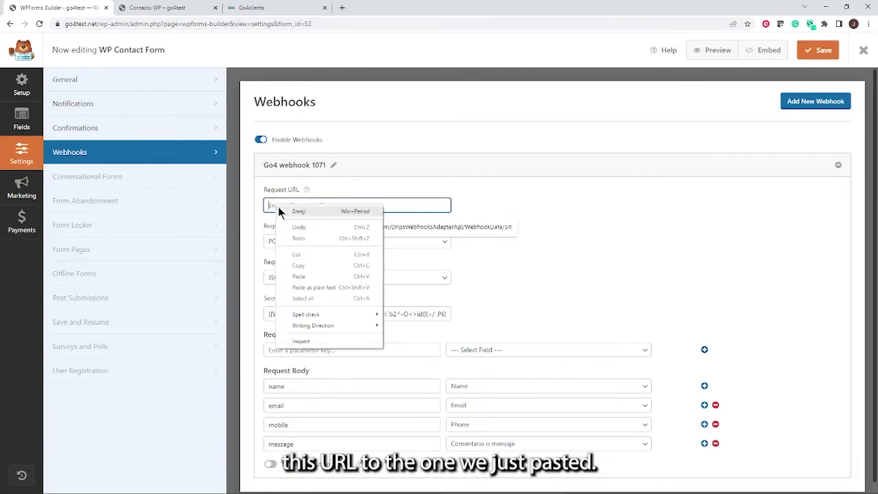
pyautogui.click(300, 279)
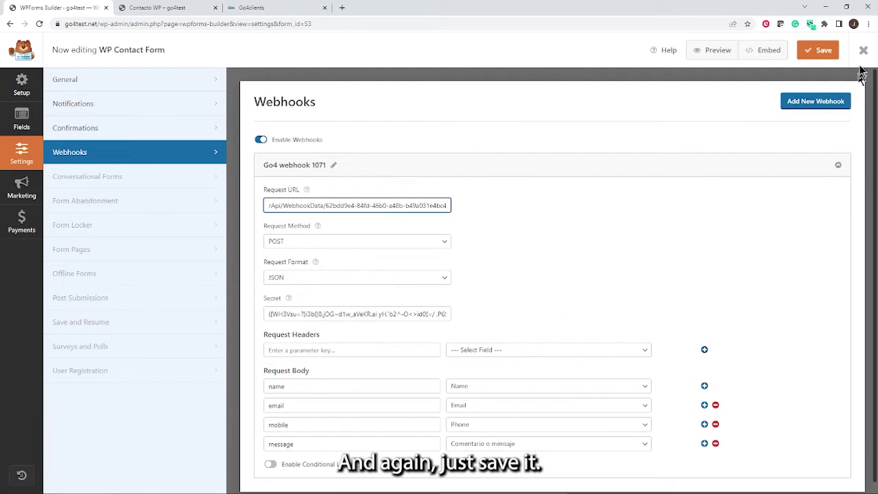
pyautogui.click(820, 50)
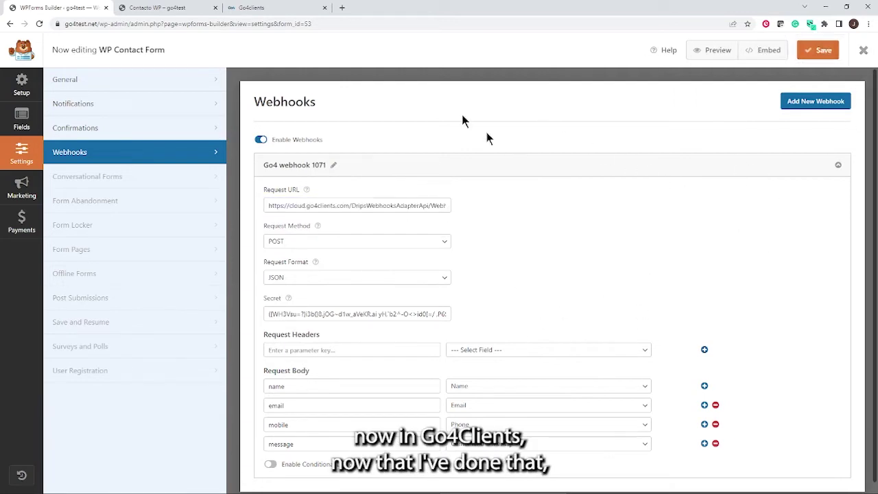
# Step: Switch to Go4Clients and advance the drip's webhook configuration to the Send Test data step
pyautogui.click(268, 10)
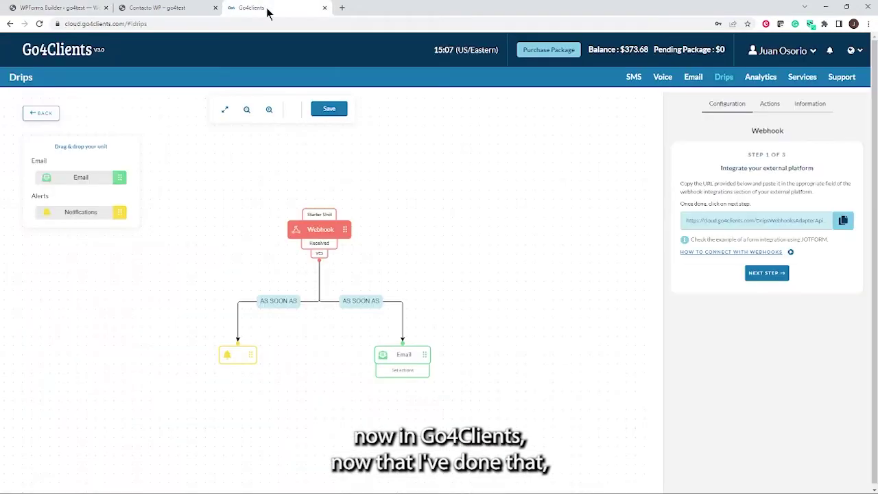
pyautogui.click(757, 275)
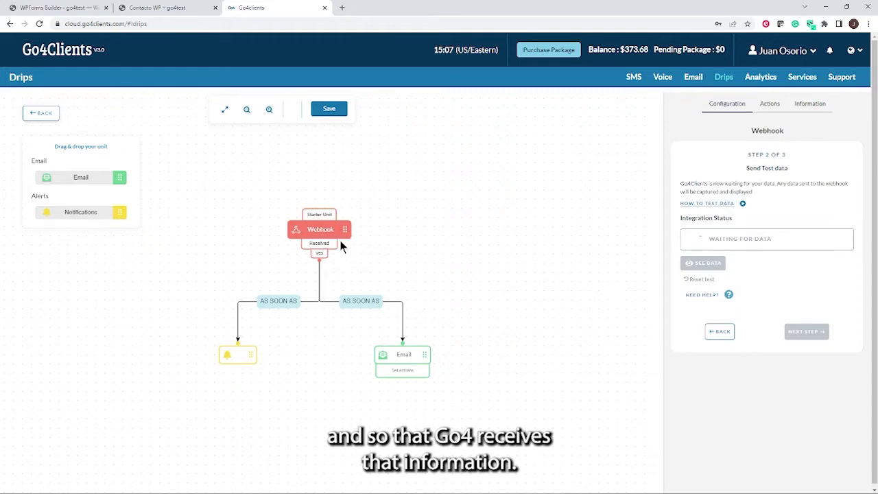
# Step: Open the WP contact form on the go4test website and clear its prefilled name, email, phone and message fields
pyautogui.click(172, 13)
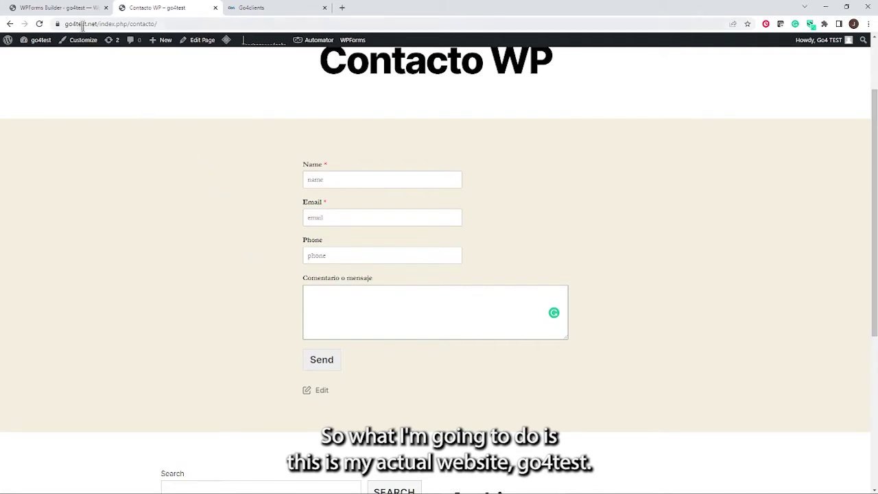
pyautogui.click(63, 8)
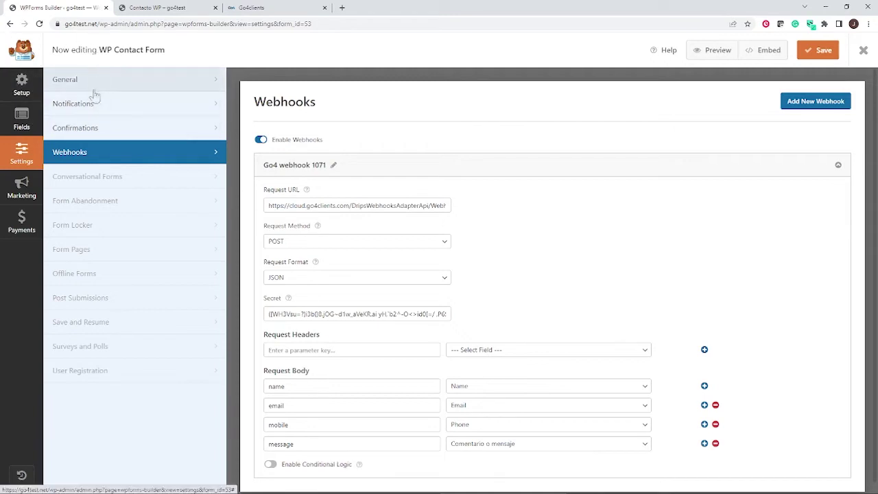
pyautogui.click(149, 11)
pyautogui.scroll(2, 627, 249)
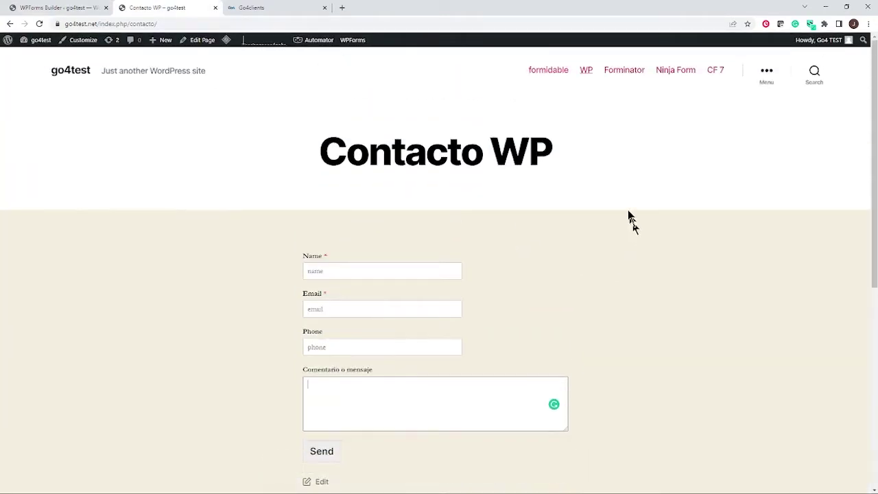
pyautogui.click(587, 72)
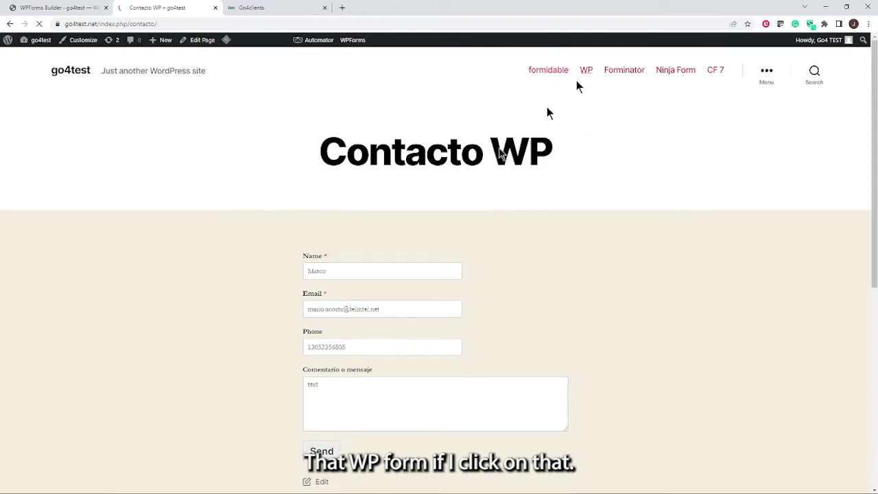
pyautogui.scroll(-2, 370, 247)
pyautogui.moveTo(348, 179); pyautogui.dragTo(294, 181)
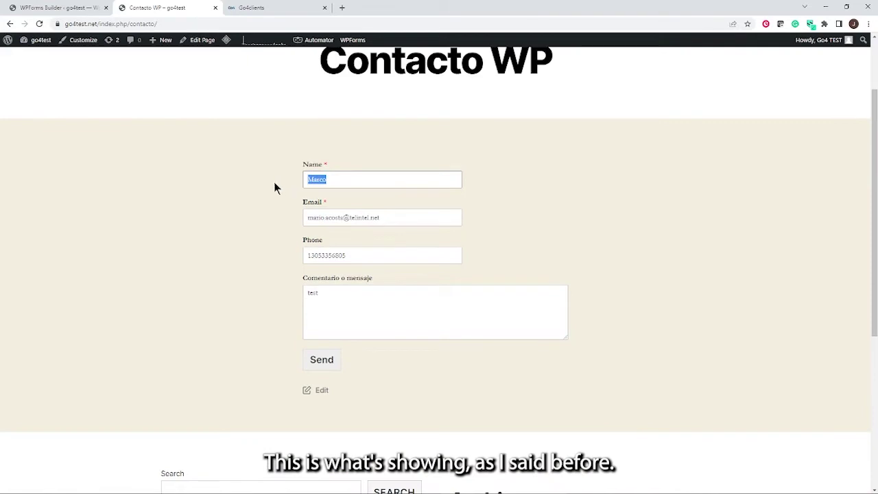
pyautogui.press('BackSpace')
pyautogui.moveTo(383, 217); pyautogui.dragTo(314, 217)
pyautogui.press('BackSpace')
pyautogui.moveTo(366, 256); pyautogui.dragTo(290, 264)
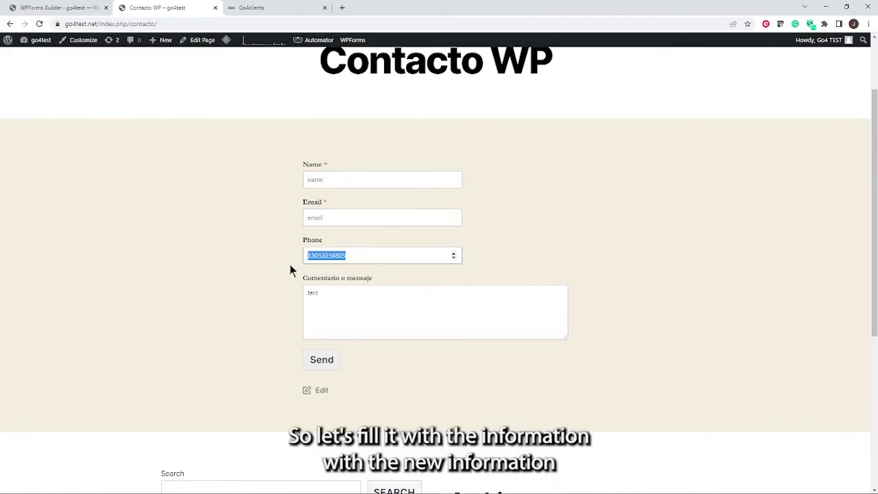
pyautogui.press('BackSpace')
pyautogui.moveTo(349, 297); pyautogui.dragTo(286, 294)
pyautogui.press('BackSpace')
# Step: Fill in the contact's full name, email and phone with the message "Demo", send the form, and check the integration status in Go4Clients
pyautogui.click(337, 179)
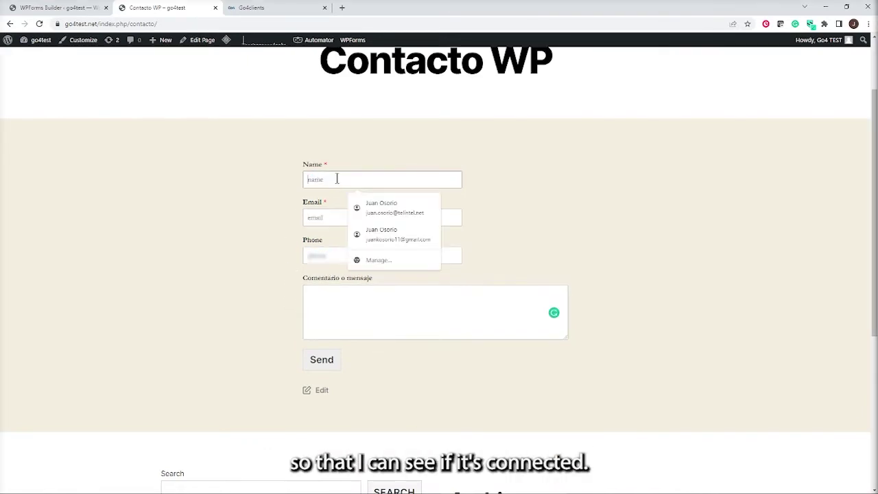
pyautogui.click(364, 205)
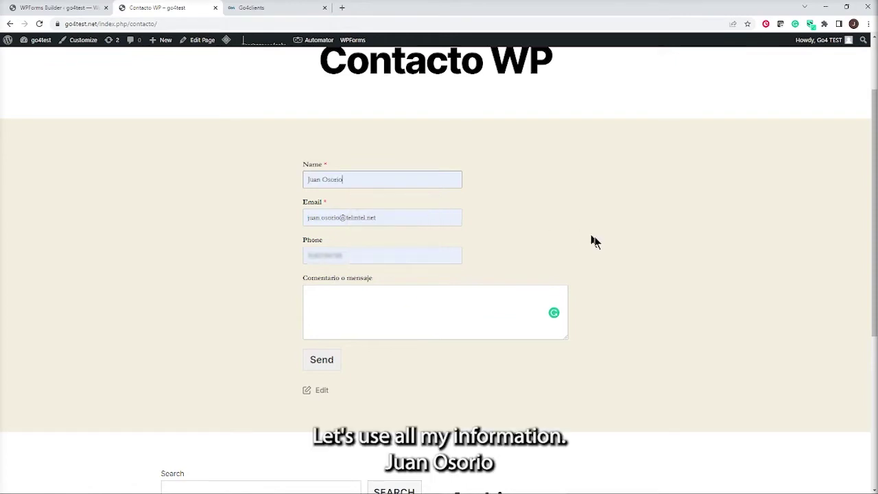
pyautogui.click(356, 254)
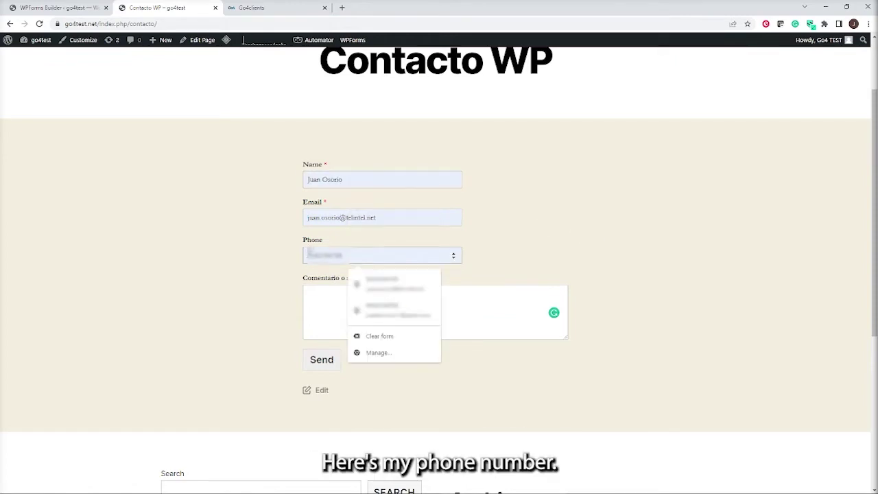
pyautogui.click(336, 303)
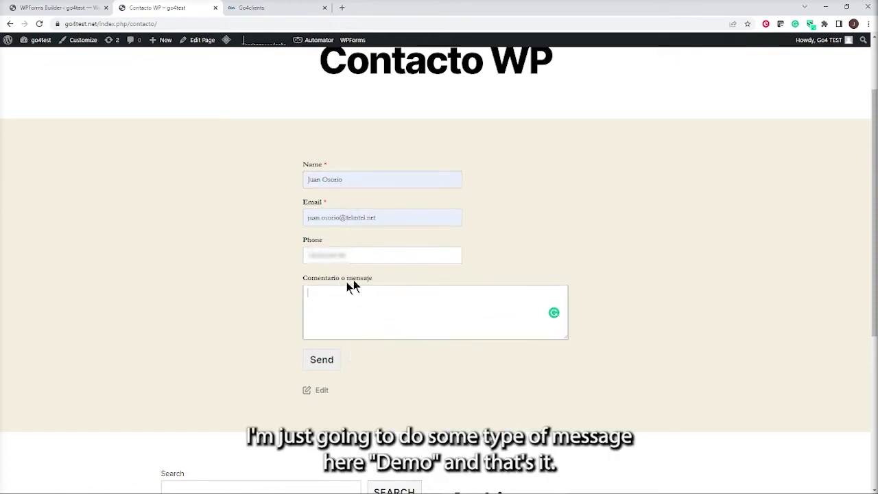
pyautogui.write('Demo')
pyautogui.click(320, 358)
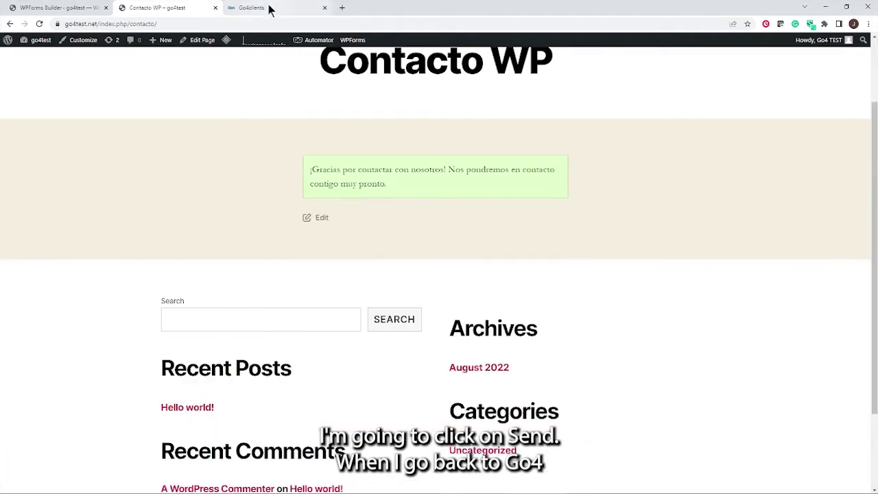
pyautogui.click(269, 10)
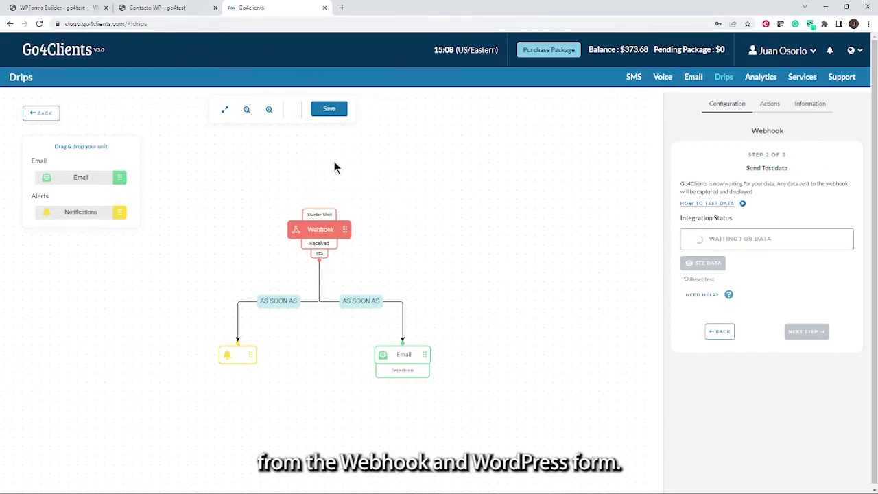
# Step: Return to the WPForms builder, save WP Contact Form again and exit to the forms overview
pyautogui.click(76, 12)
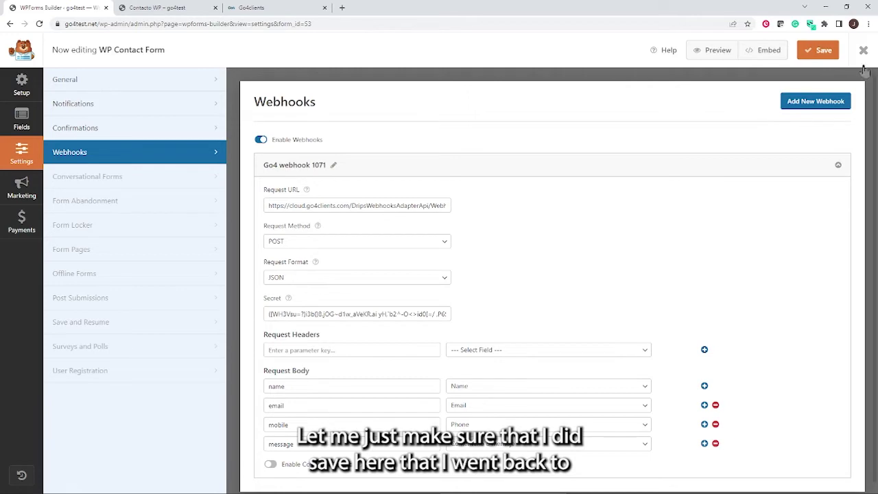
pyautogui.click(820, 51)
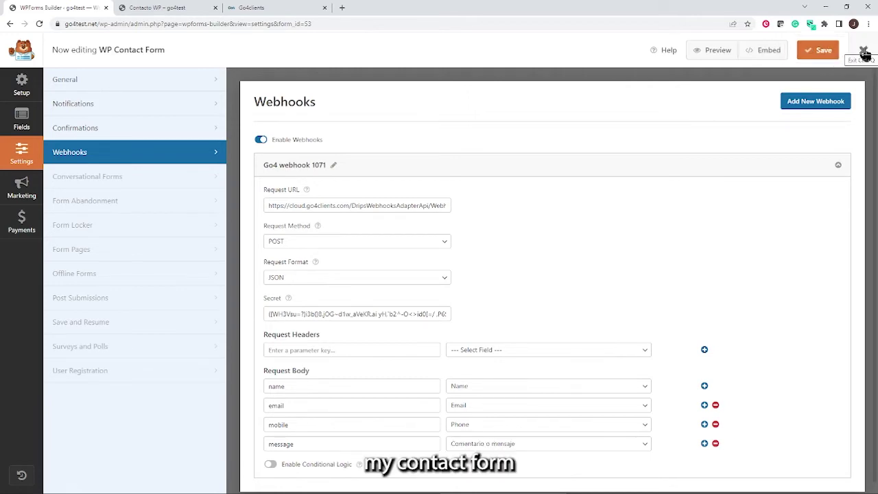
pyautogui.click(864, 53)
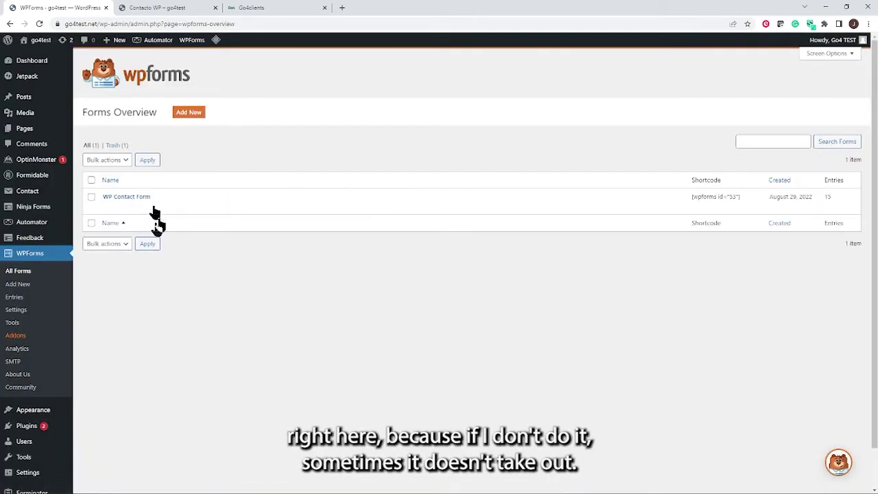
# Step: Reload the website's WP contact form and resubmit it with the contact's full name, email, phone and the message "Demo"
pyautogui.click(154, 8)
pyautogui.scroll(2, 542, 250)
pyautogui.scroll(1, 543, 259)
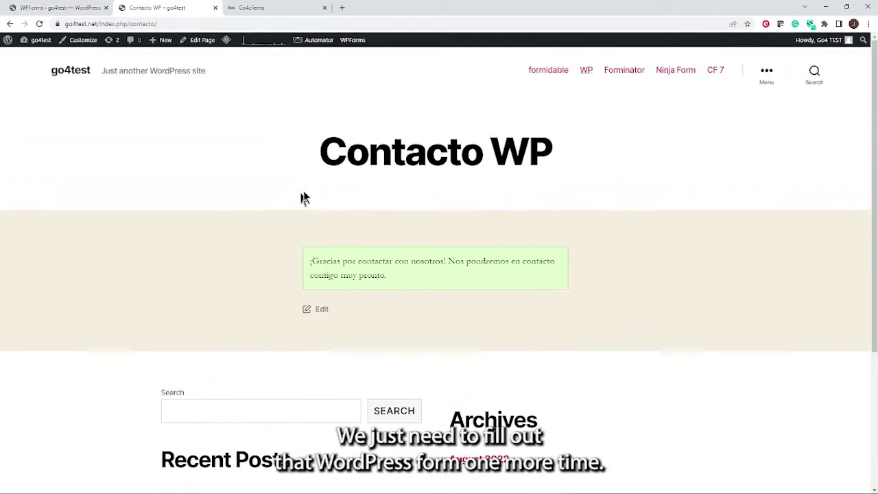
pyautogui.click(588, 71)
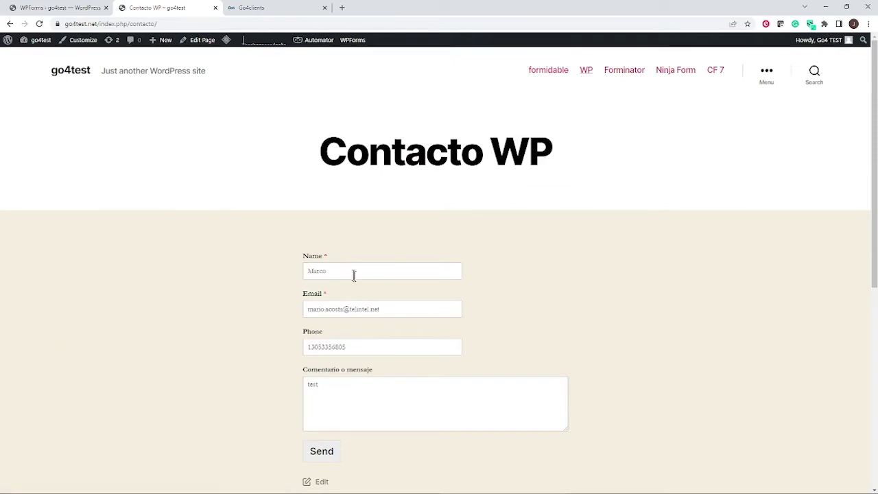
pyautogui.click(355, 272)
pyautogui.click(377, 295)
pyautogui.click(321, 383)
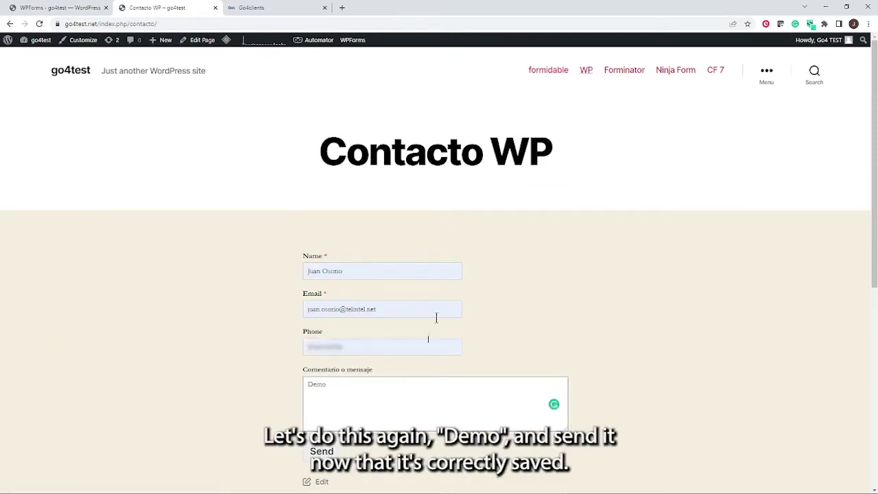
pyautogui.click(320, 456)
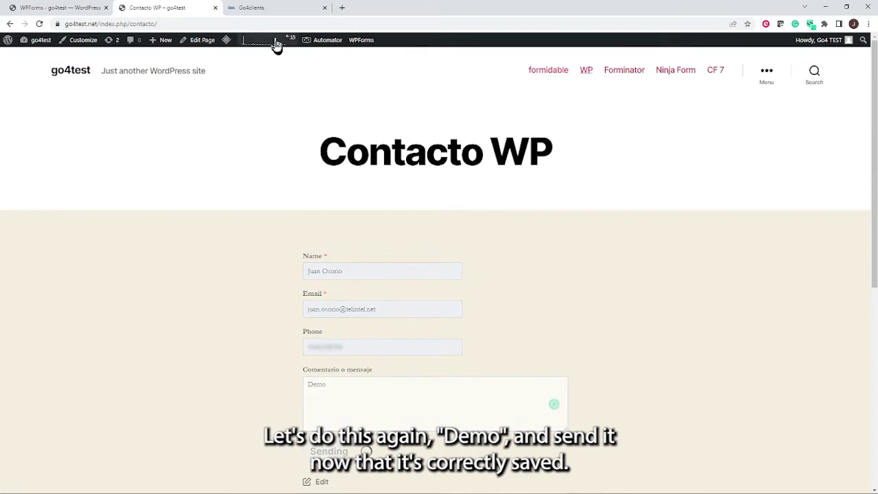
# Step: Review the received test data in Go4Clients and advance the webhook configuration to the Mapping step
pyautogui.click(261, 10)
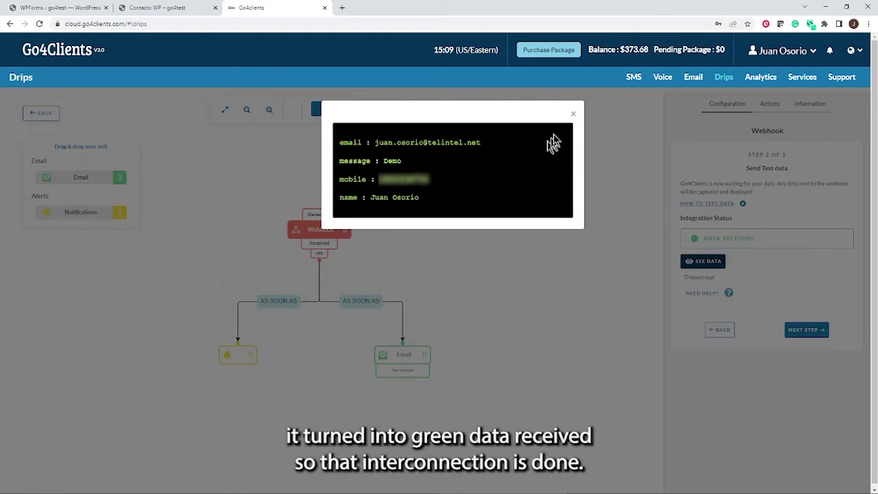
pyautogui.click(572, 114)
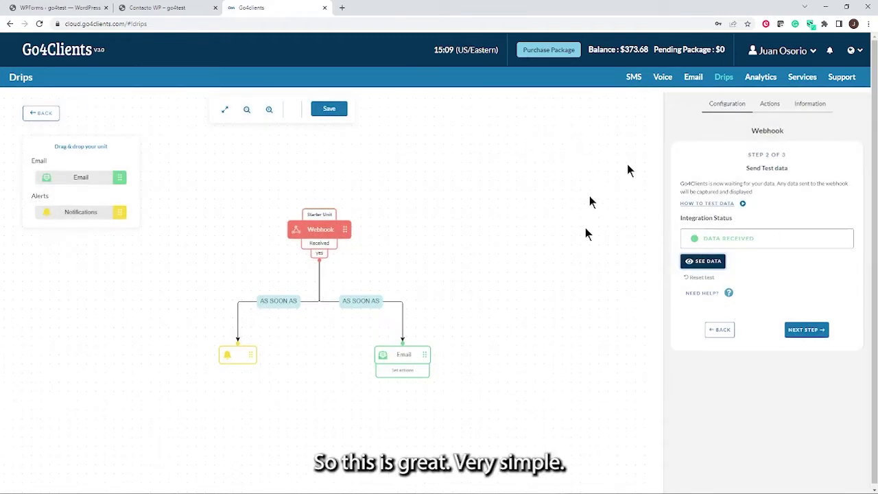
pyautogui.click(802, 336)
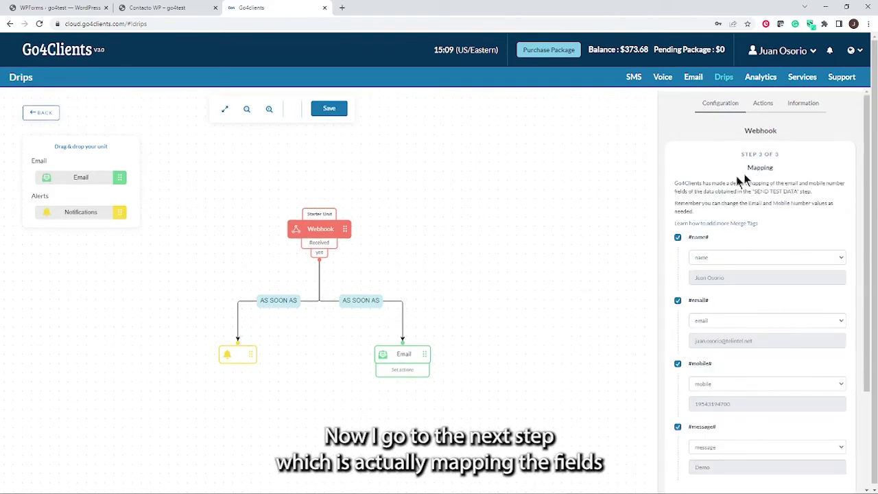
# Step: Reopen the website's WP contact form to examine the fields that feed the mapping
pyautogui.click(195, 12)
pyautogui.scroll(-3, 476, 304)
pyautogui.scroll(3, 402, 188)
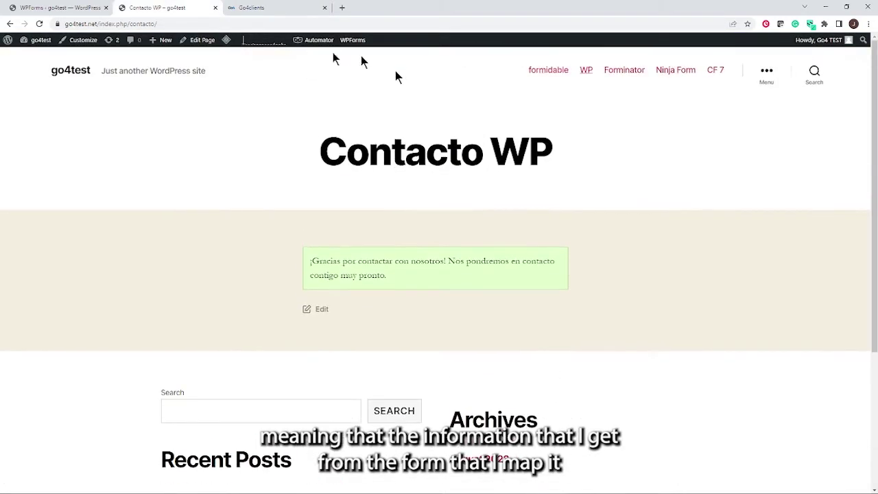
pyautogui.click(586, 73)
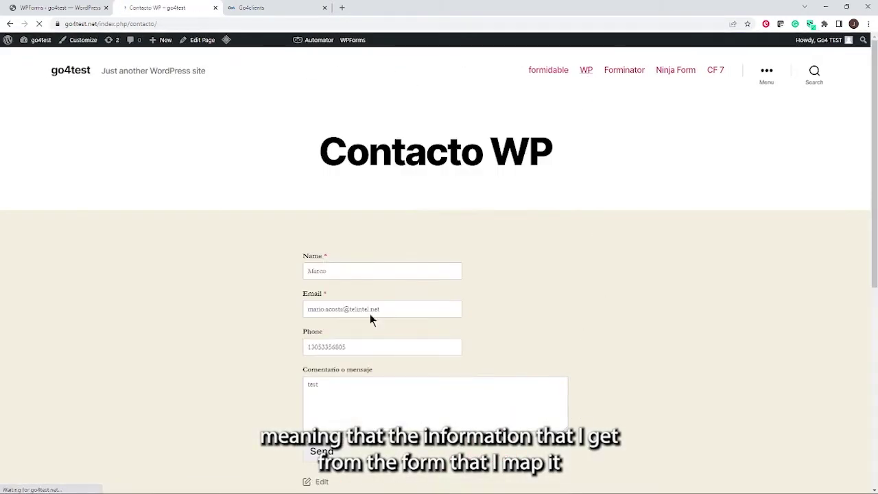
# Step: Return to the Go4Clients mapping and check that #name#, #email# and #mobile# use the name, email and mobile form fields
pyautogui.click(265, 9)
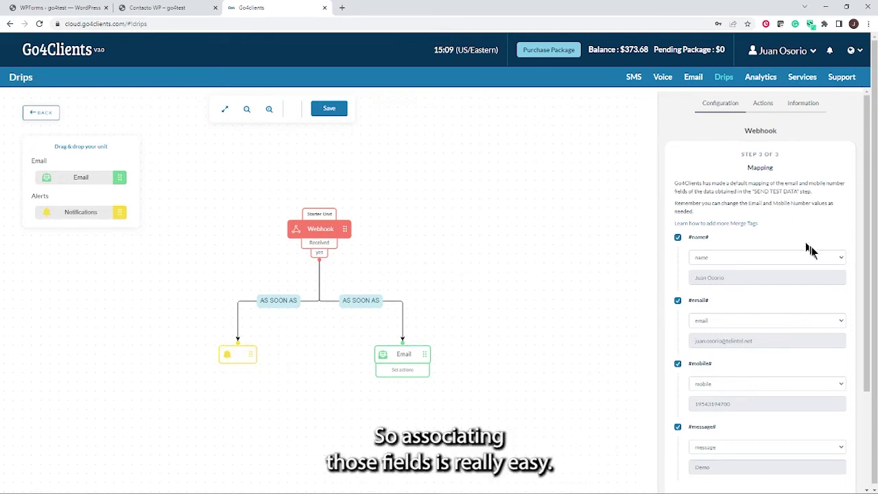
pyautogui.click(842, 264)
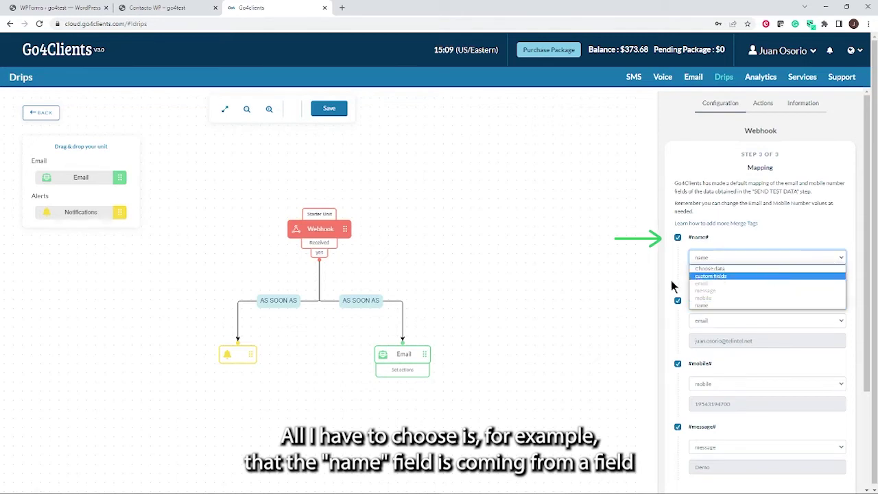
pyautogui.click(708, 259)
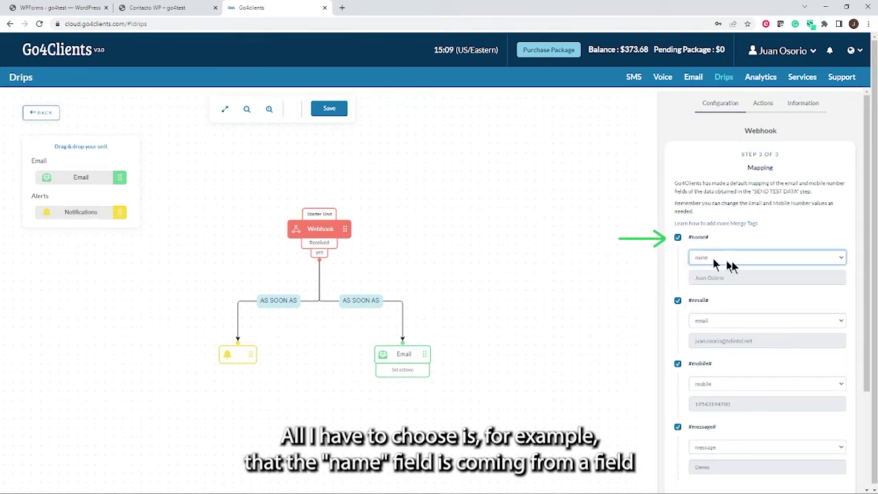
pyautogui.click(833, 322)
pyautogui.click(716, 353)
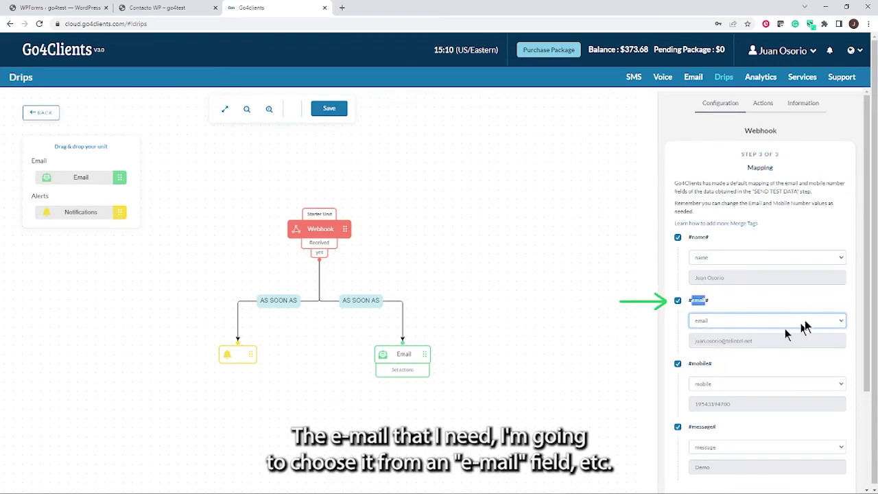
pyautogui.scroll(-2, 785, 329)
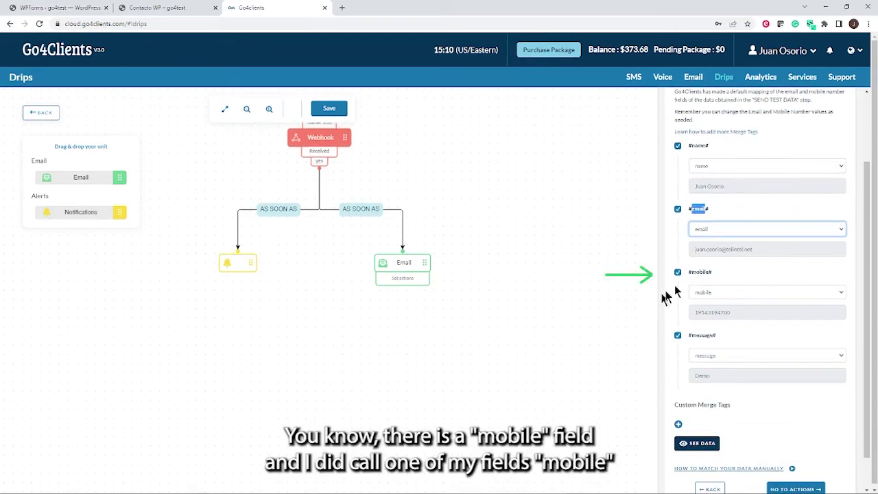
pyautogui.click(839, 293)
pyautogui.click(748, 292)
pyautogui.click(751, 273)
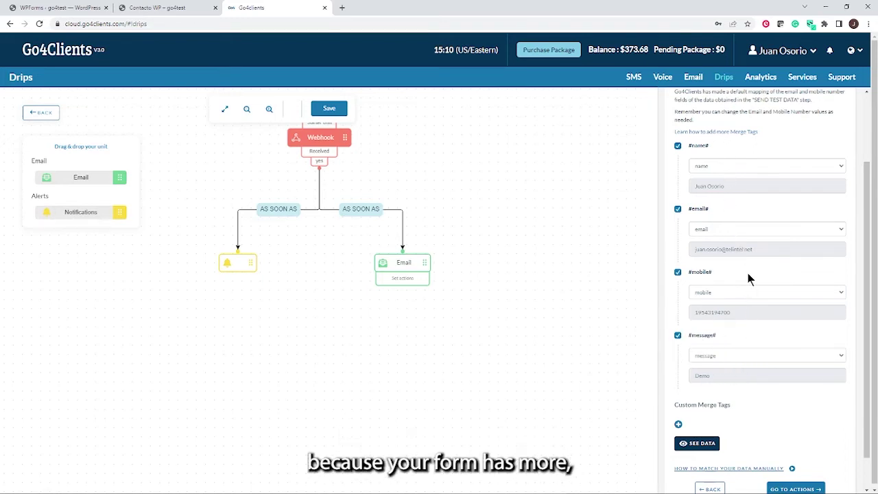
# Step: Open the selection of additional custom merge tags, look over the available tags and close it without adding any
pyautogui.scroll(-1, 762, 355)
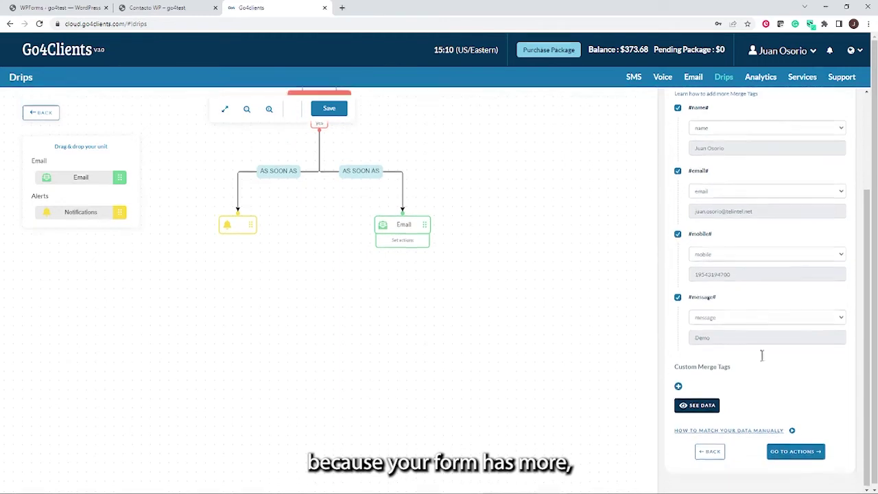
pyautogui.click(678, 387)
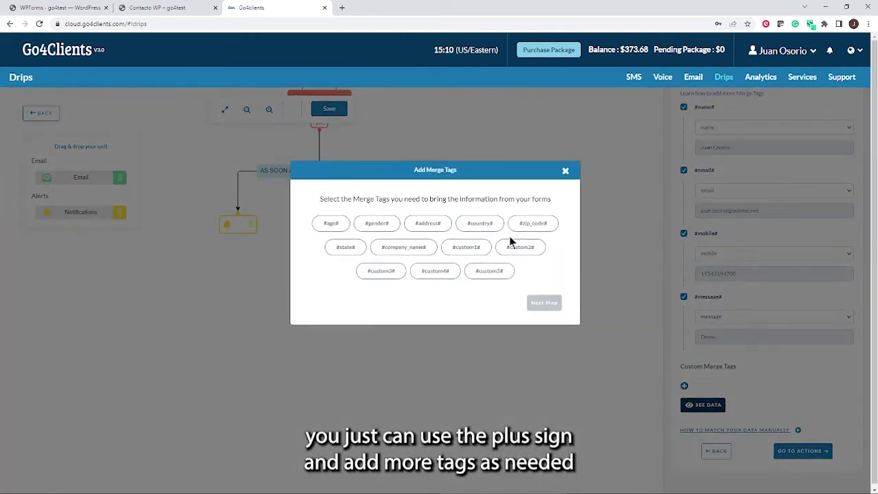
pyautogui.click(566, 172)
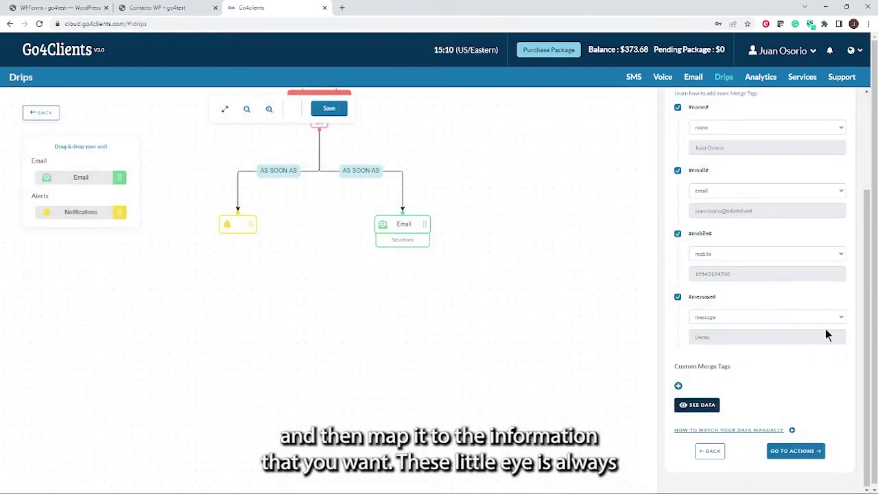
# Step: Review the received email, message, mobile and name data, close it and advance the webhook to its Actions step
pyautogui.click(701, 406)
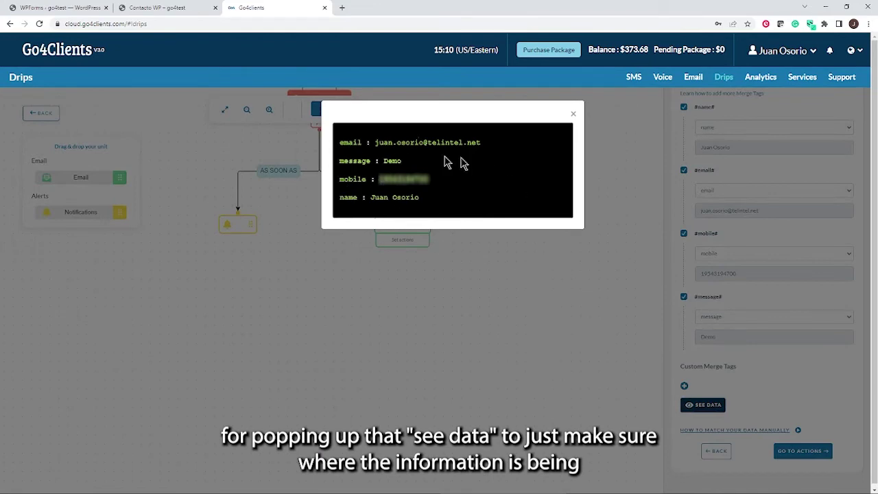
pyautogui.moveTo(403, 161); pyautogui.dragTo(337, 160)
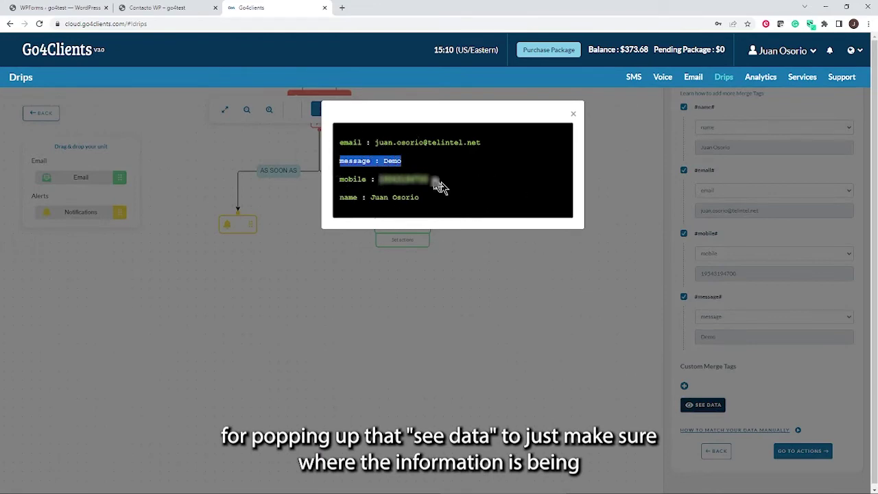
pyautogui.moveTo(441, 185); pyautogui.dragTo(330, 177)
pyautogui.moveTo(480, 146); pyautogui.dragTo(335, 142)
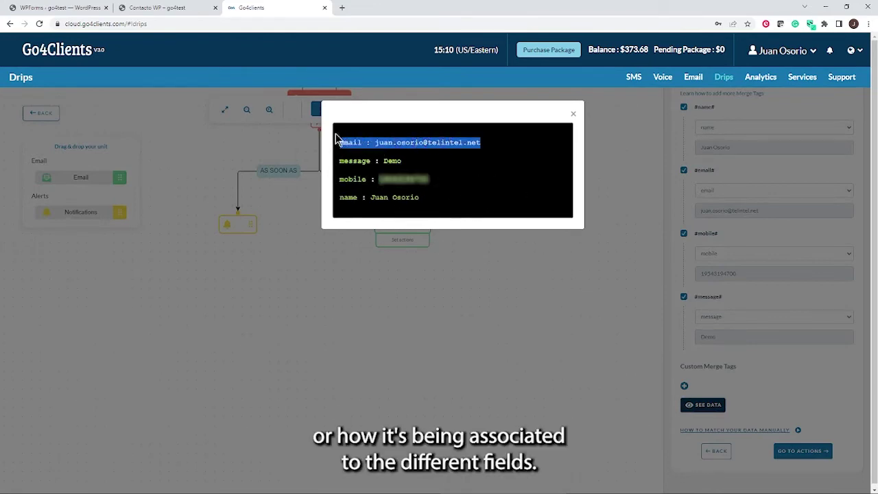
pyautogui.moveTo(420, 198); pyautogui.dragTo(337, 206)
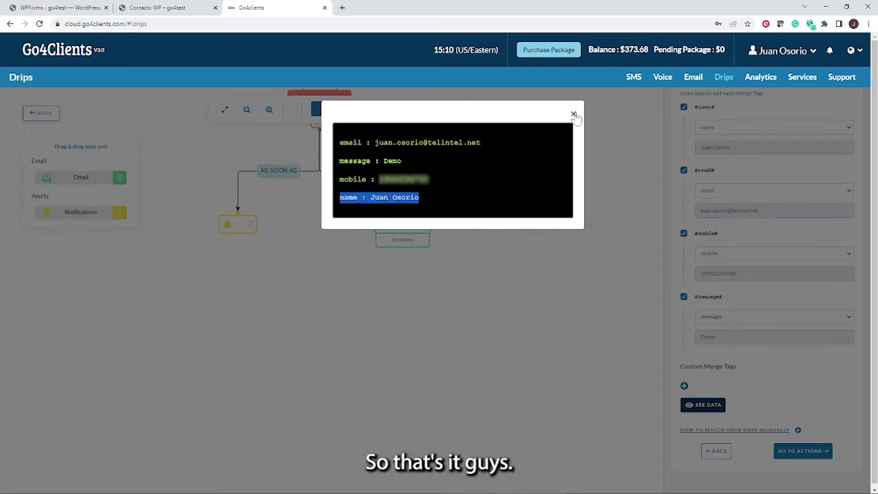
pyautogui.click(574, 115)
pyautogui.click(782, 451)
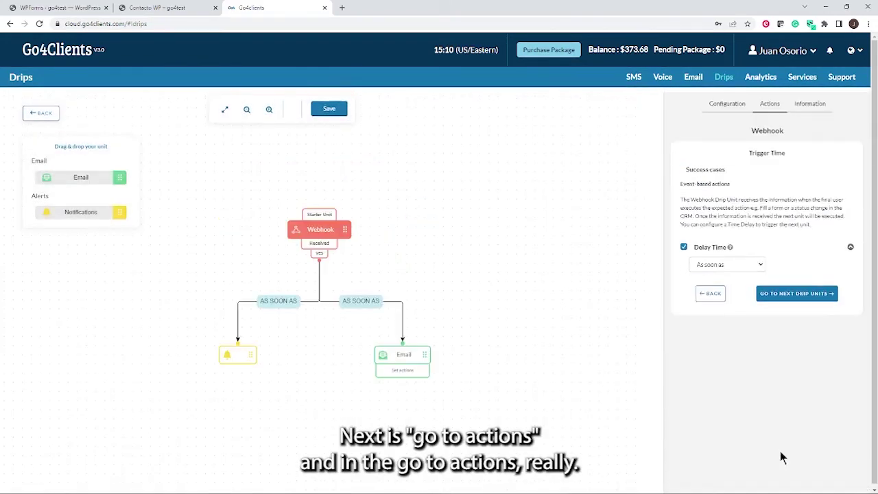
# Step: Open the drip's notification unit and examine its destination email address
pyautogui.click(235, 358)
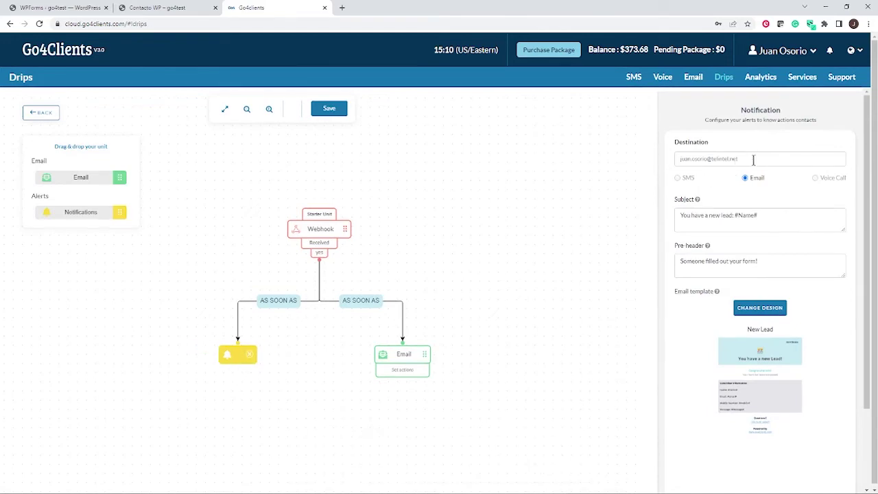
pyautogui.moveTo(754, 159); pyautogui.dragTo(667, 162)
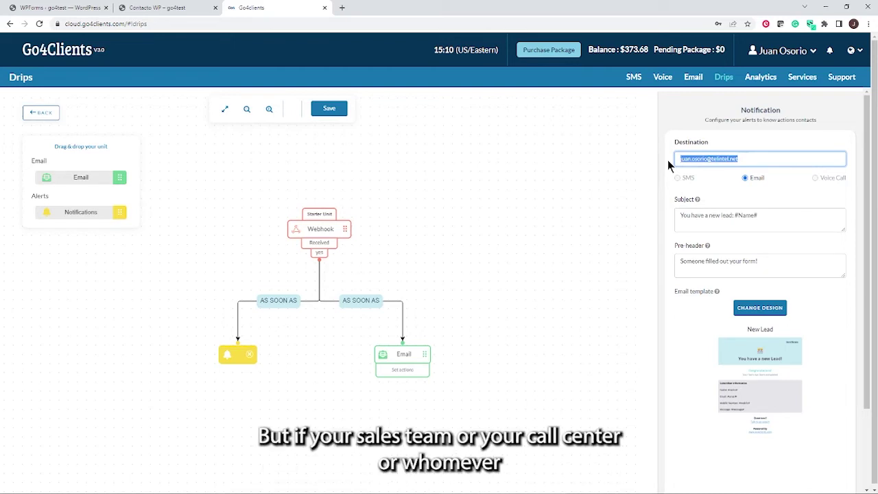
pyautogui.click(751, 158)
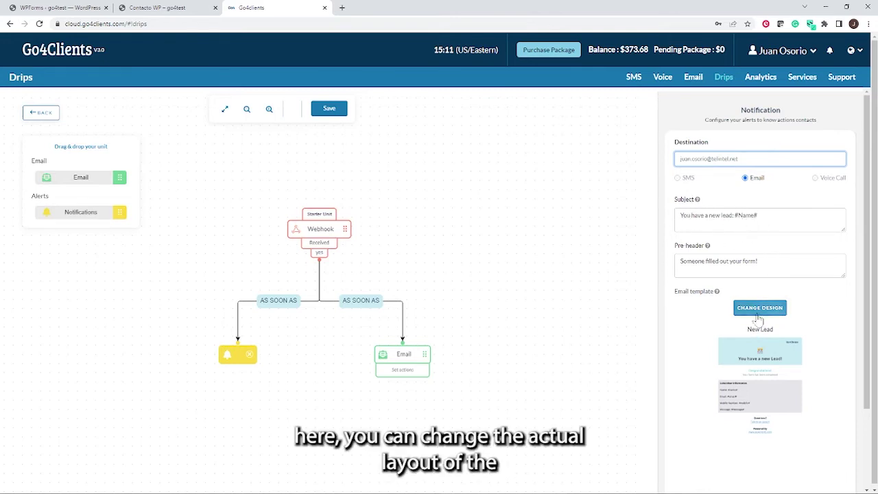
# Step: Browse the alternative email templates for the notification and return to the drip without changing its design
pyautogui.scroll(-2, 800, 382)
pyautogui.scroll(1, 780, 302)
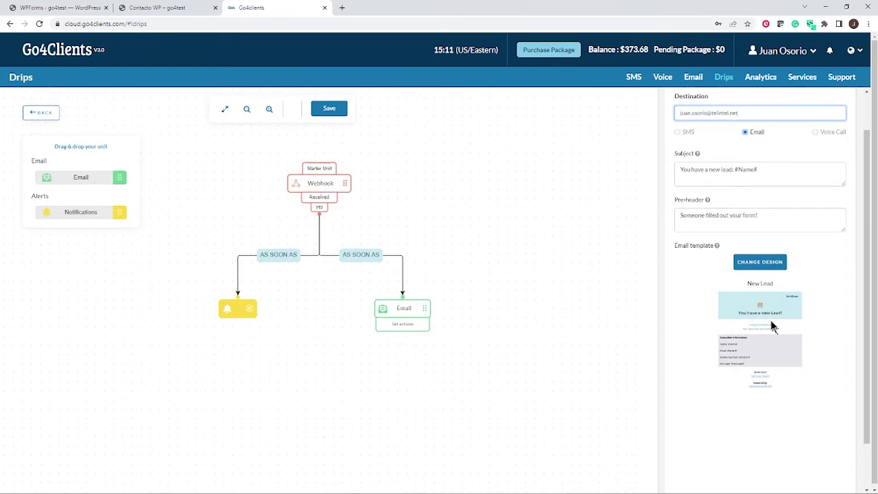
pyautogui.click(760, 262)
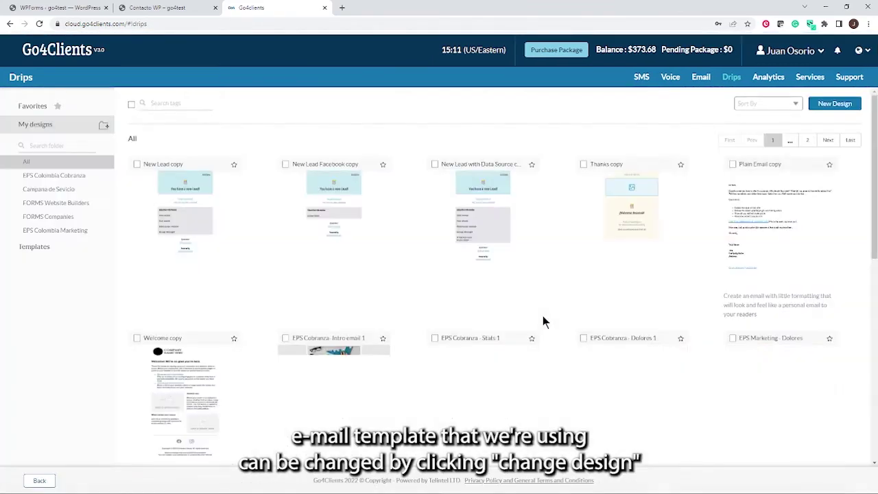
pyautogui.click(39, 250)
pyautogui.scroll(-1, 609, 312)
pyautogui.scroll(-2, 609, 312)
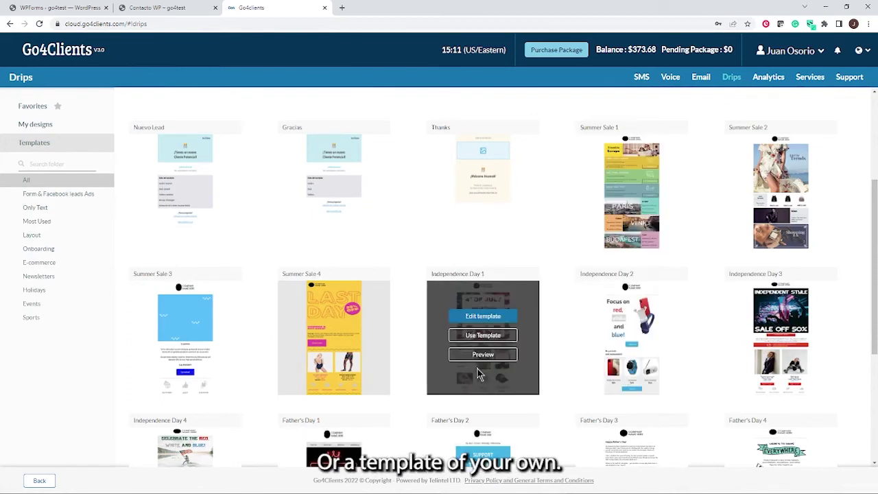
pyautogui.click(41, 482)
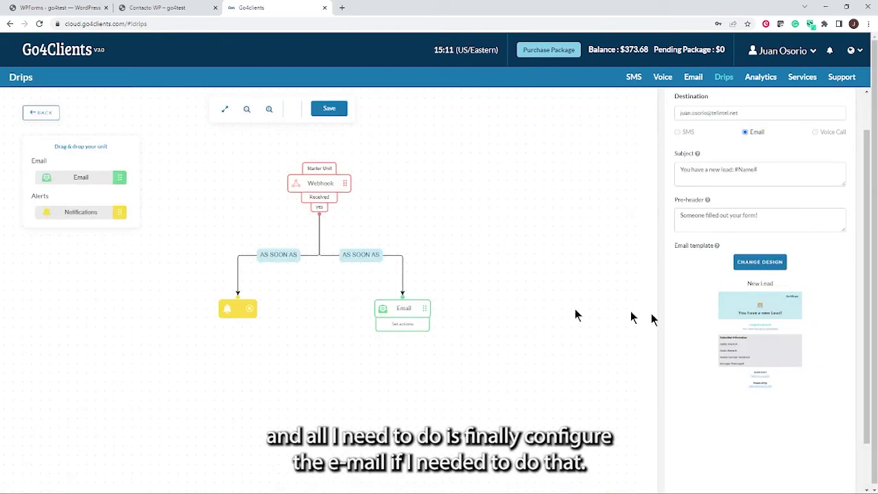
# Step: Open the email unit's configuration to review its subject, pre-header and template
pyautogui.click(402, 362)
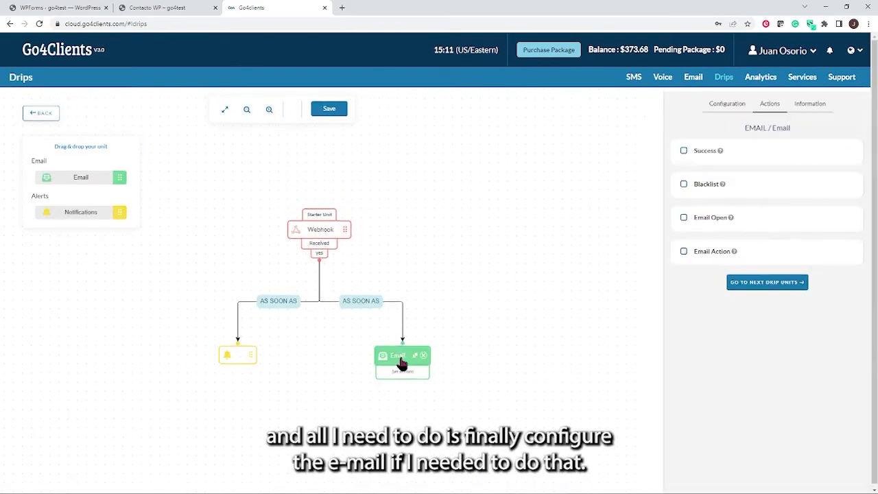
pyautogui.click(727, 104)
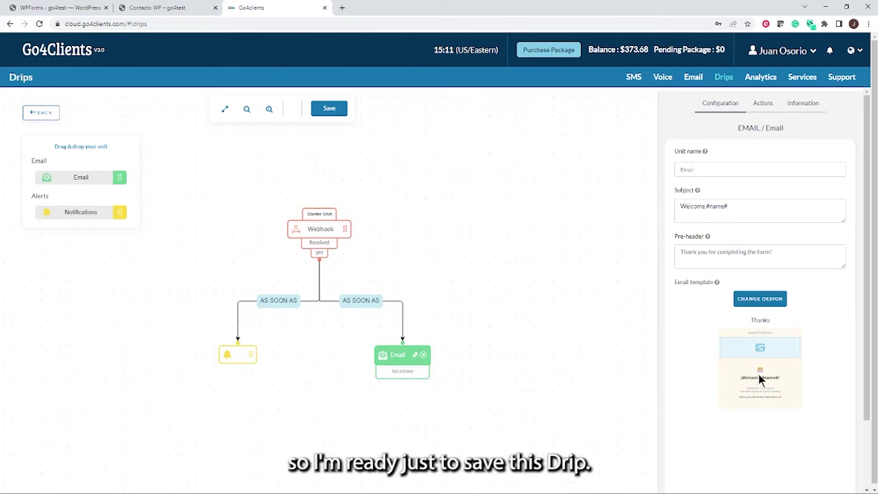
# Step: Save the drip under the name "WH WP Forms" and activate it
pyautogui.click(329, 111)
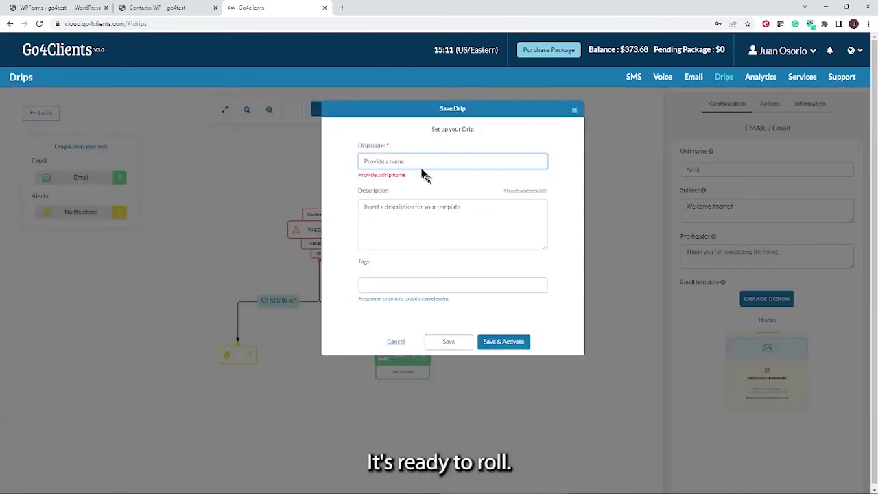
pyautogui.click(414, 161)
pyautogui.write('W')
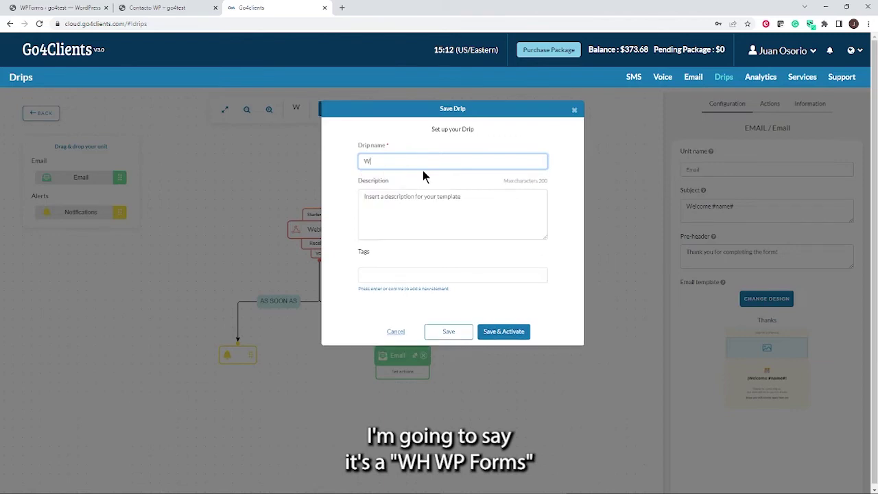
pyautogui.write('H WP Forms')
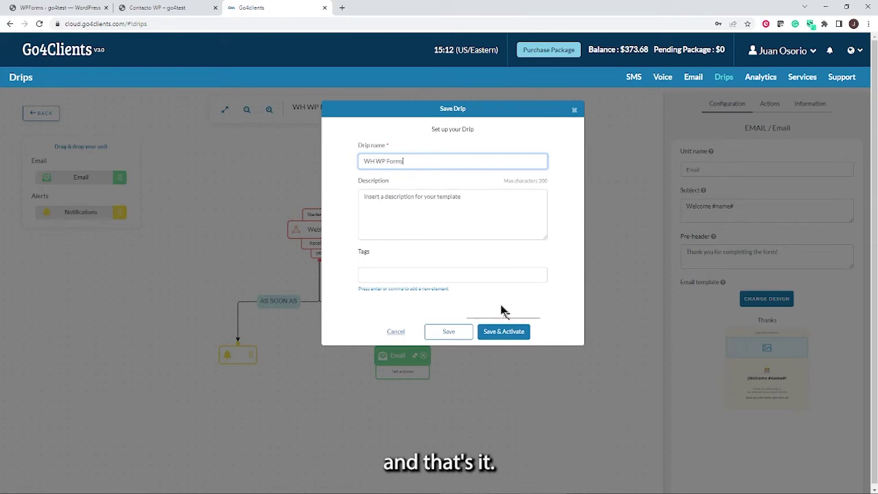
pyautogui.click(492, 335)
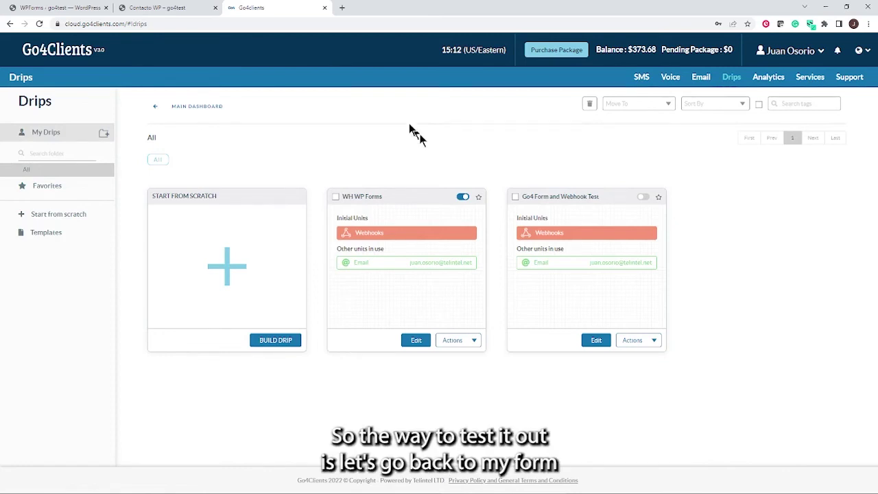
# Step: Return to the website's Contacto WP form and clear the prefilled name, email, phone and message
pyautogui.click(165, 7)
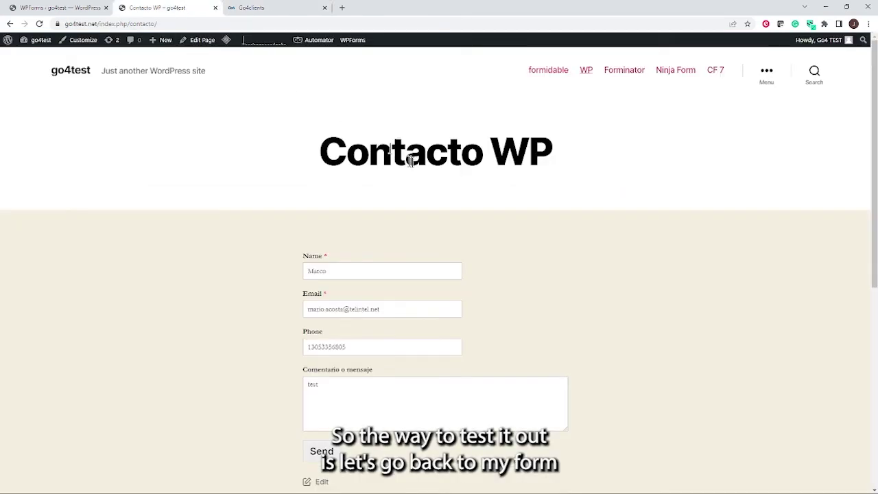
pyautogui.moveTo(347, 274); pyautogui.dragTo(271, 259)
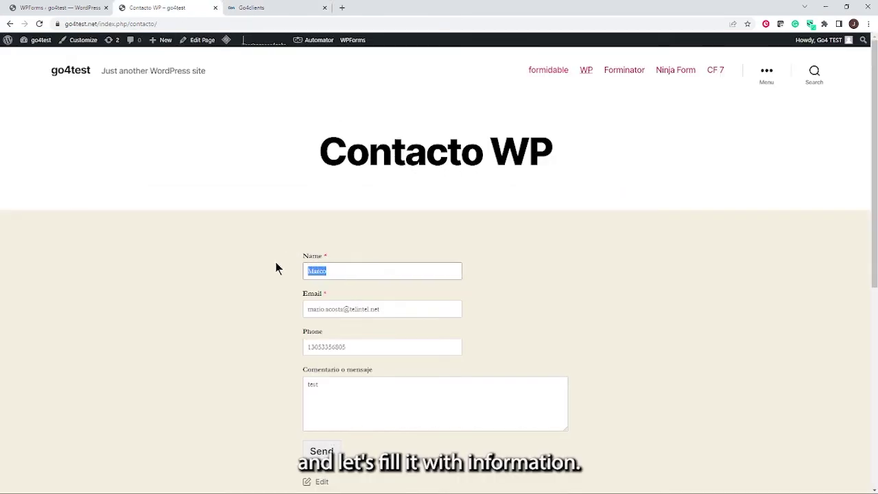
pyautogui.moveTo(379, 312); pyautogui.dragTo(284, 298)
pyautogui.press('BackSpace')
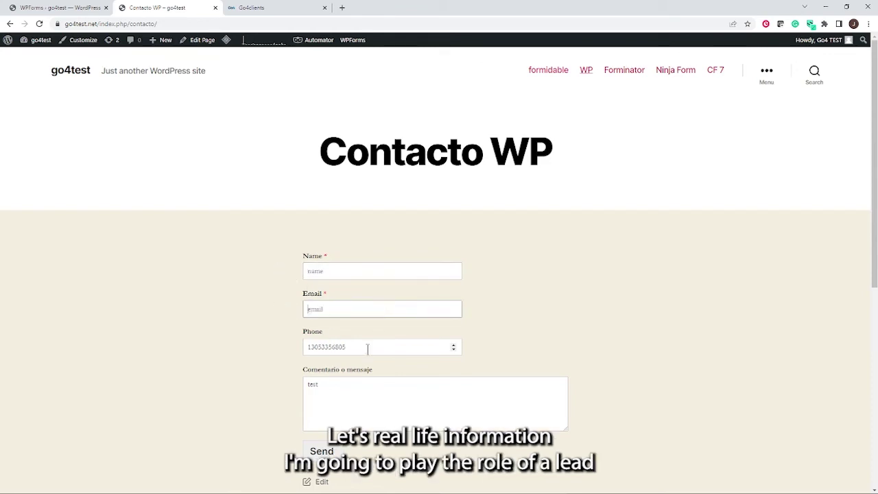
pyautogui.moveTo(366, 347); pyautogui.dragTo(282, 354)
pyautogui.press('BackSpace')
pyautogui.click(339, 387)
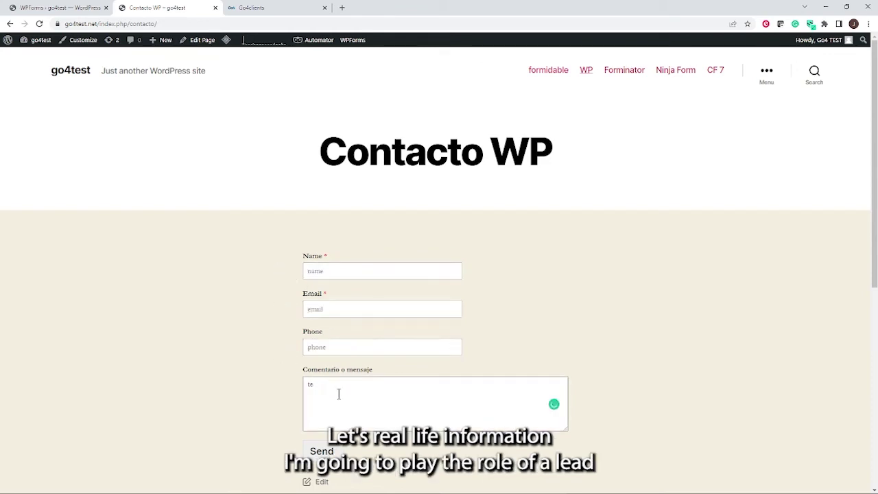
pyautogui.press('BackSpace')
pyautogui.press('BackSpace')
# Step: Fill in the contact form with the lead's name, work email and phone, enter the message "Requesting a Demo", and send it
pyautogui.click(328, 269)
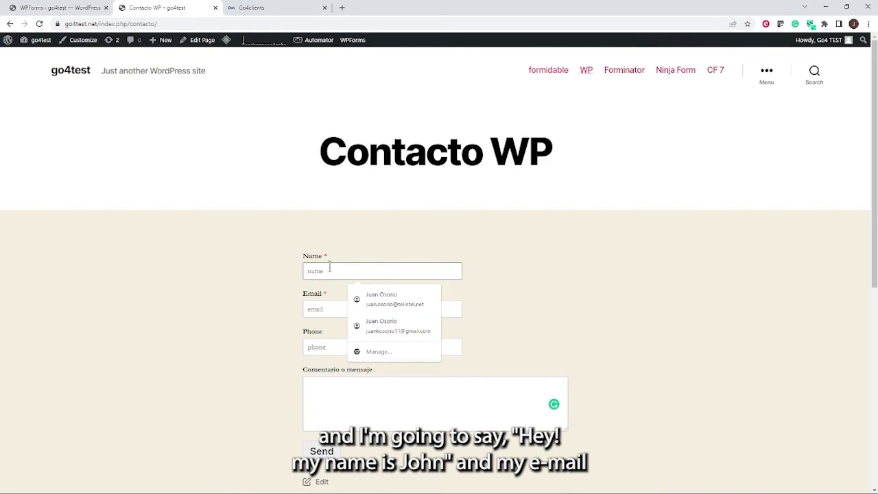
pyautogui.write('John')
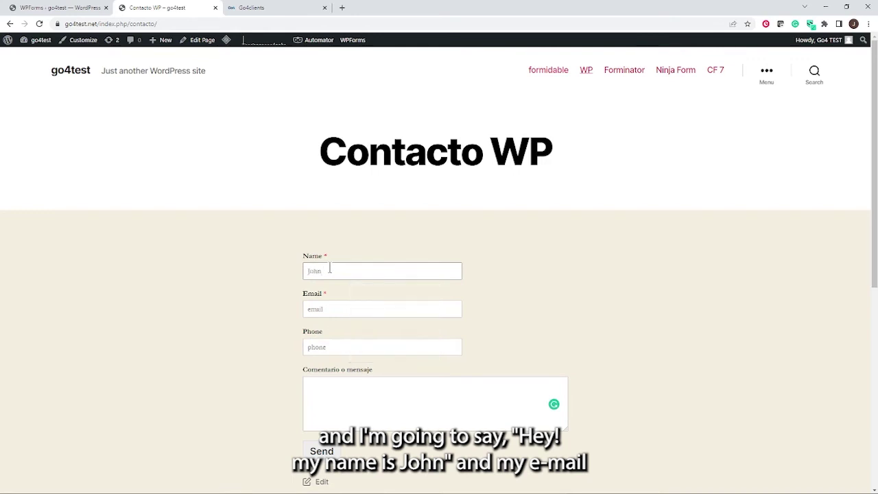
pyautogui.click(335, 311)
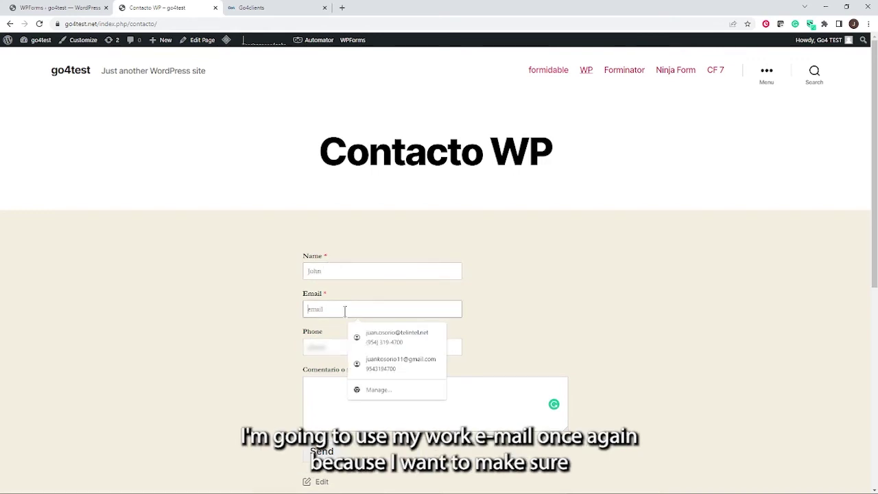
pyautogui.click(415, 337)
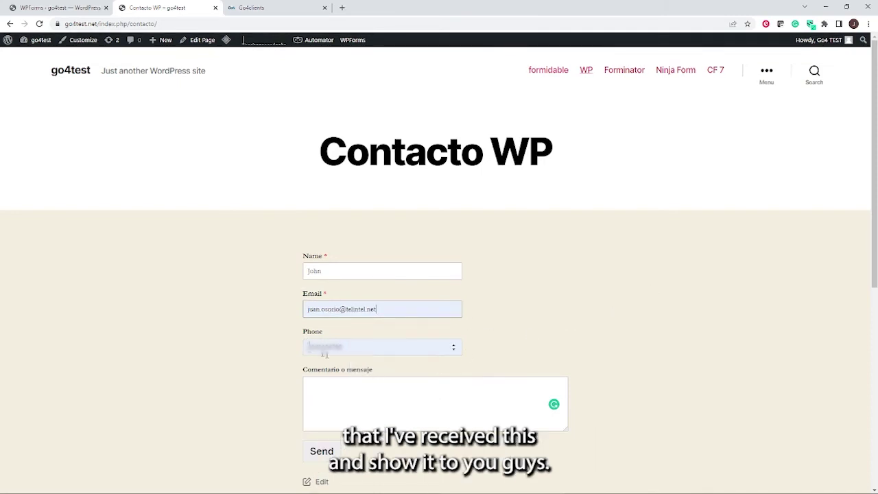
pyautogui.click(316, 386)
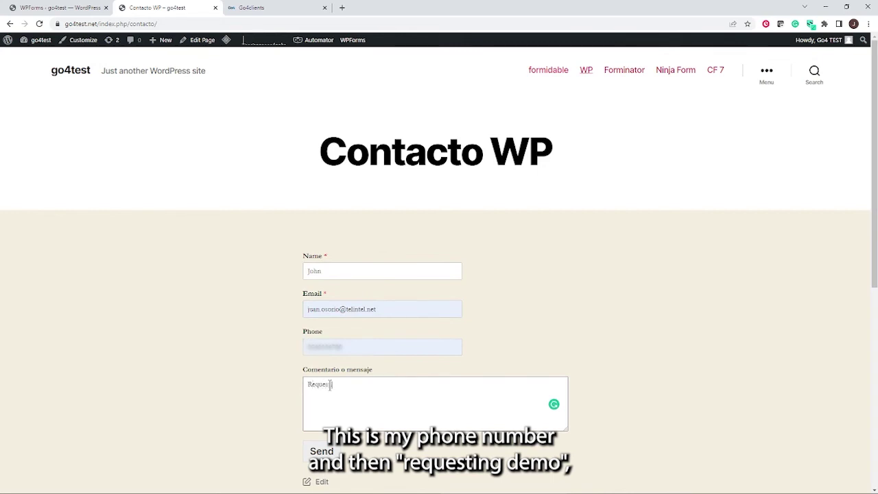
pyautogui.write('Requesting a Demo')
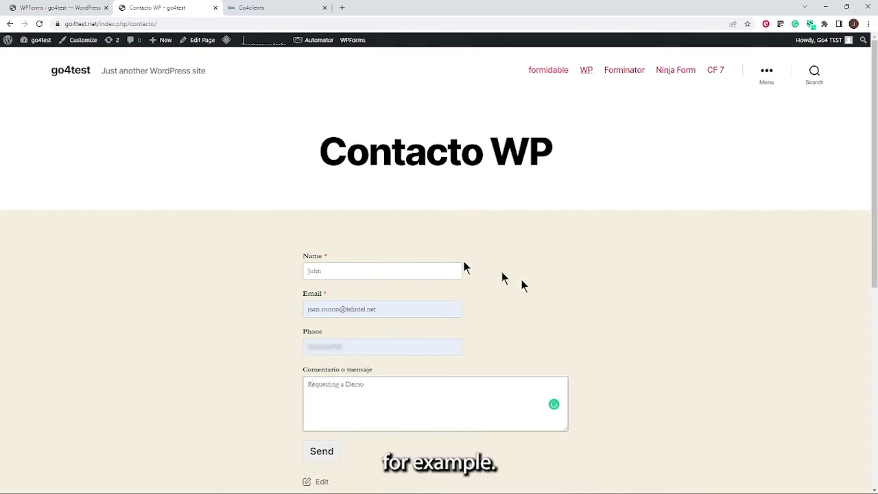
pyautogui.scroll(-1, 583, 297)
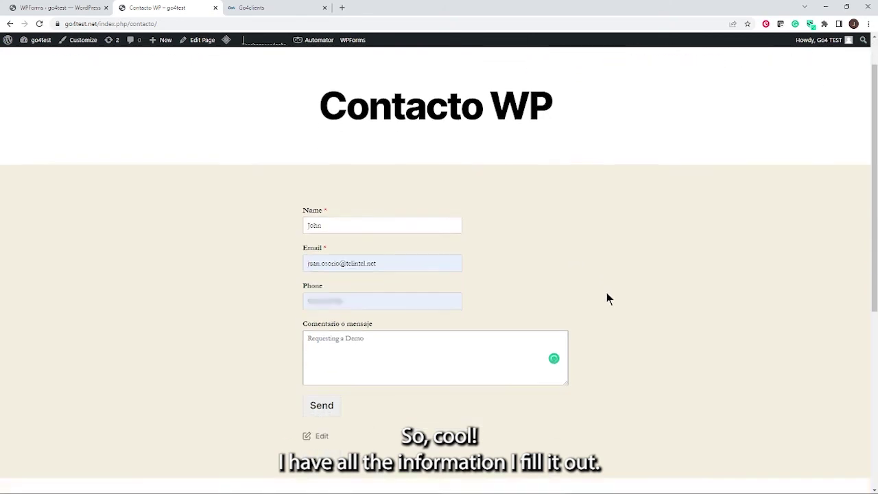
pyautogui.click(321, 408)
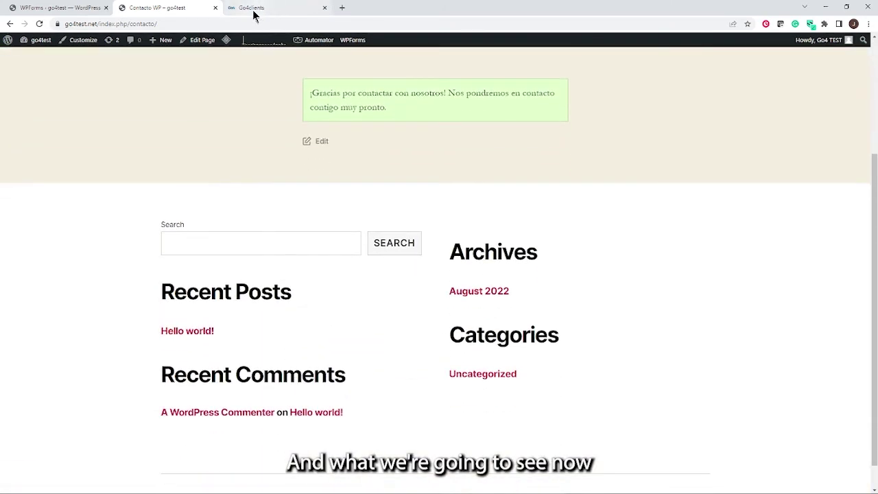
# Step: Switch to the Outlook inbox and send/receive all folders to check for the emails from the drip
pyautogui.click(253, 8)
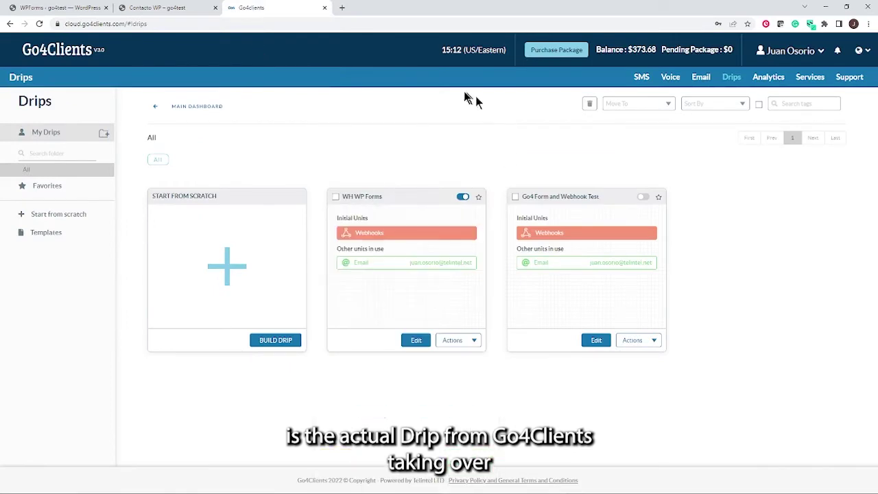
pyautogui.hotkey('alt', 'Tab')
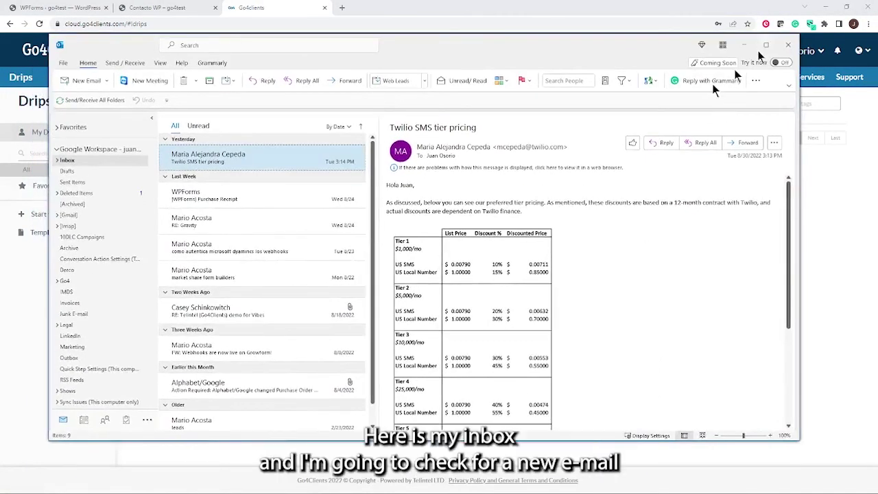
pyautogui.click(61, 100)
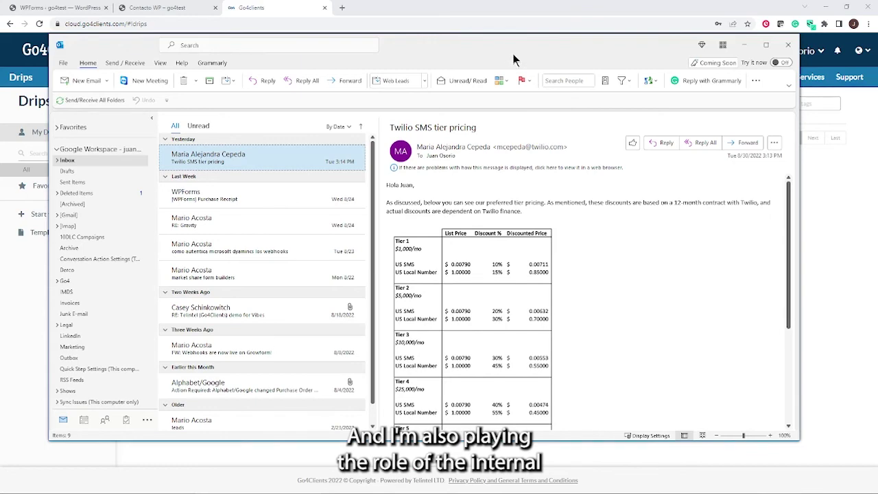
pyautogui.press('super+Down')
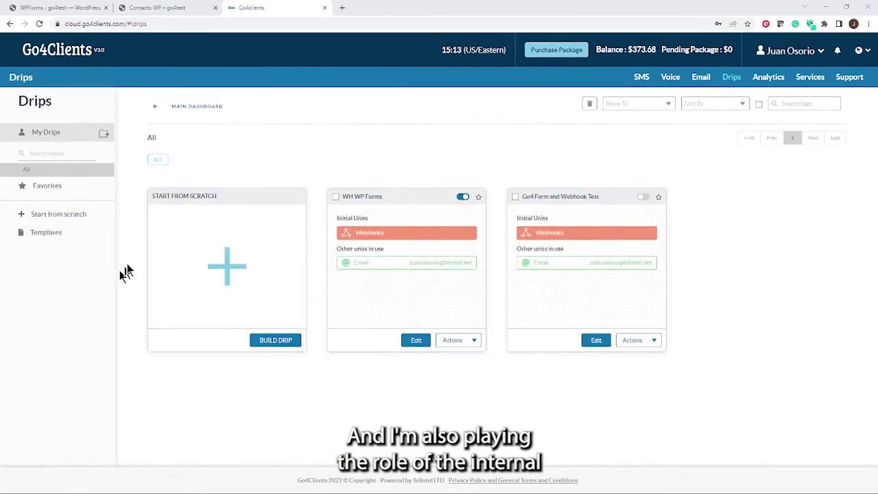
pyautogui.moveTo(418, 250)
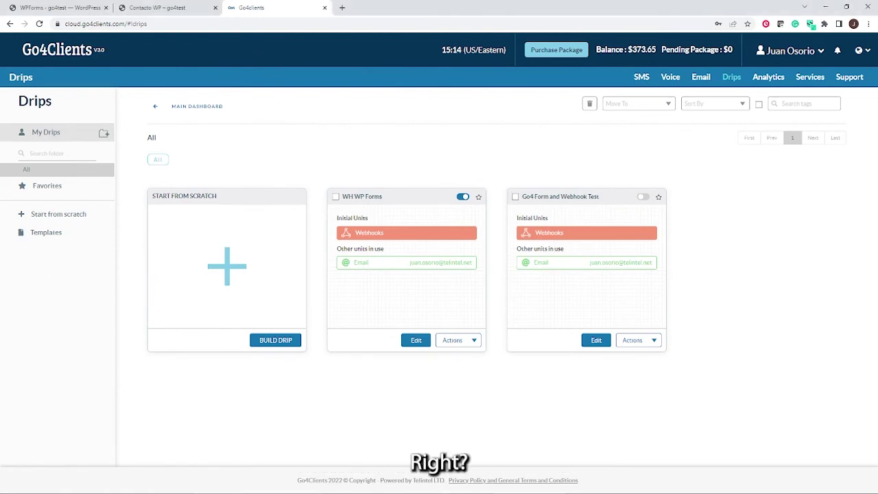
pyautogui.moveTo(0, 147); pyautogui.dragTo(568, 42)
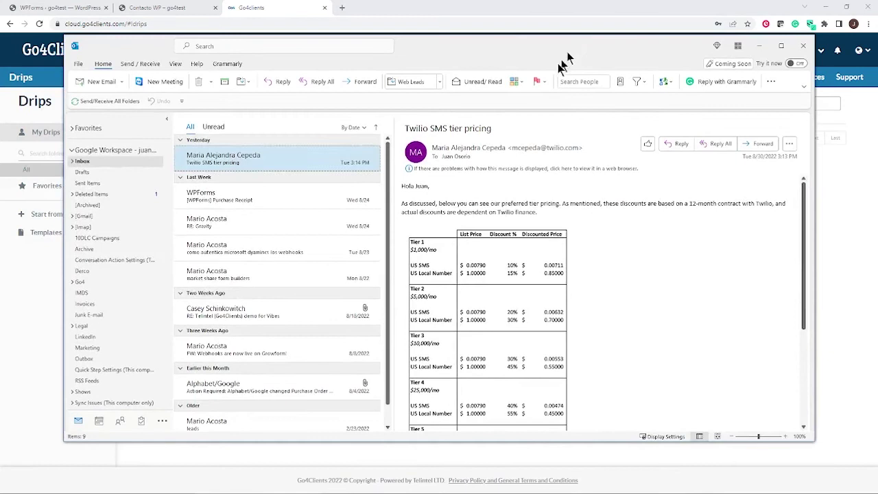
pyautogui.click(100, 103)
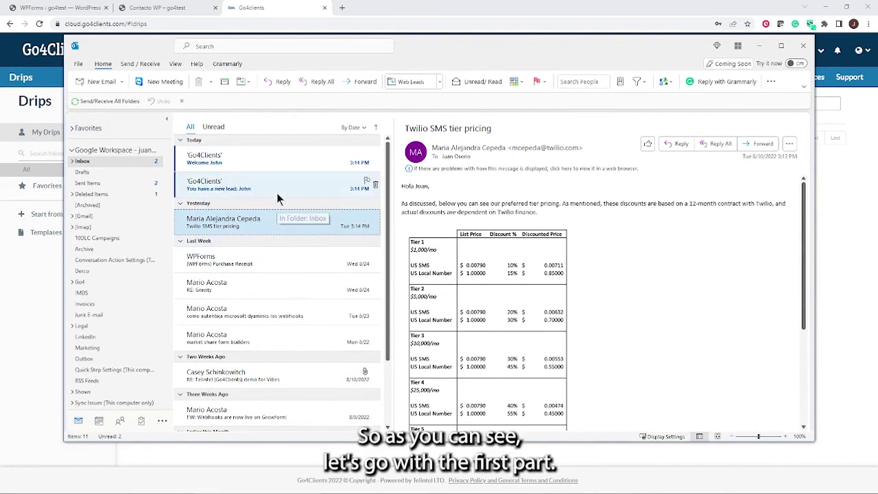
# Step: Open the "You have a new lead" notification, review its subscriber information and download its pictures
pyautogui.click(273, 187)
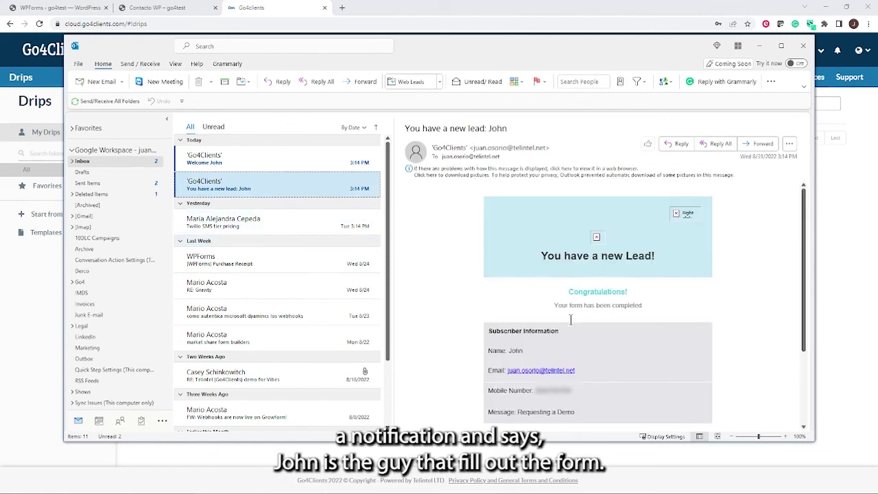
pyautogui.moveTo(536, 351); pyautogui.dragTo(504, 351)
pyautogui.scroll(-1, 710, 339)
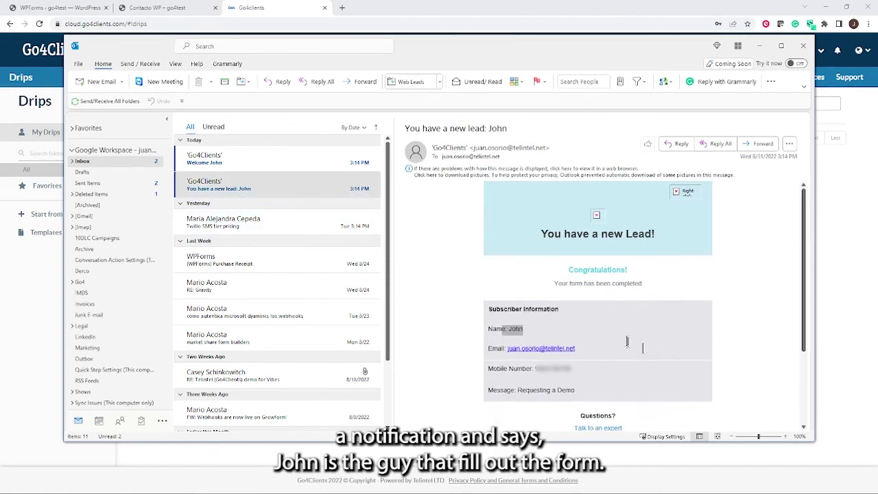
pyautogui.tripleClick(706, 349)
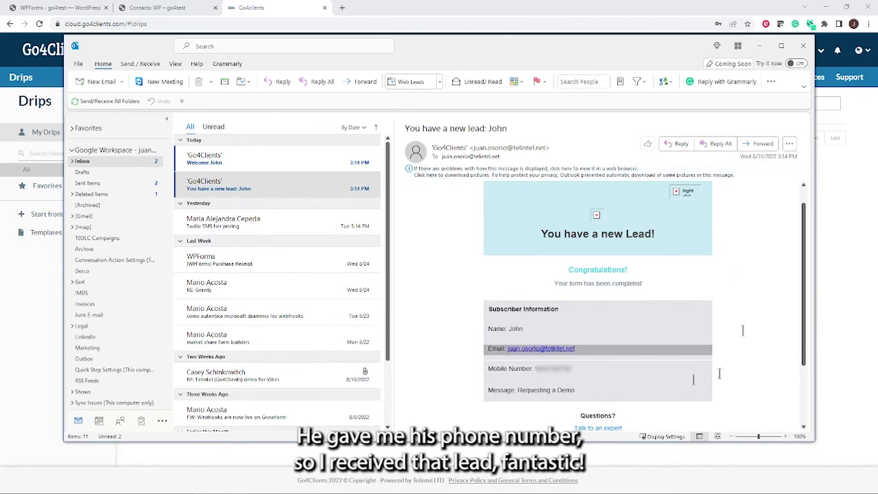
pyautogui.click(412, 174)
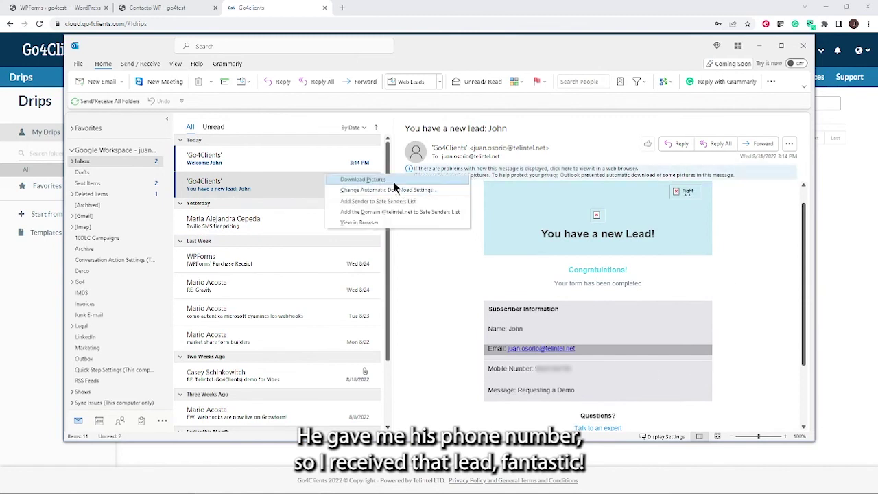
pyautogui.click(364, 179)
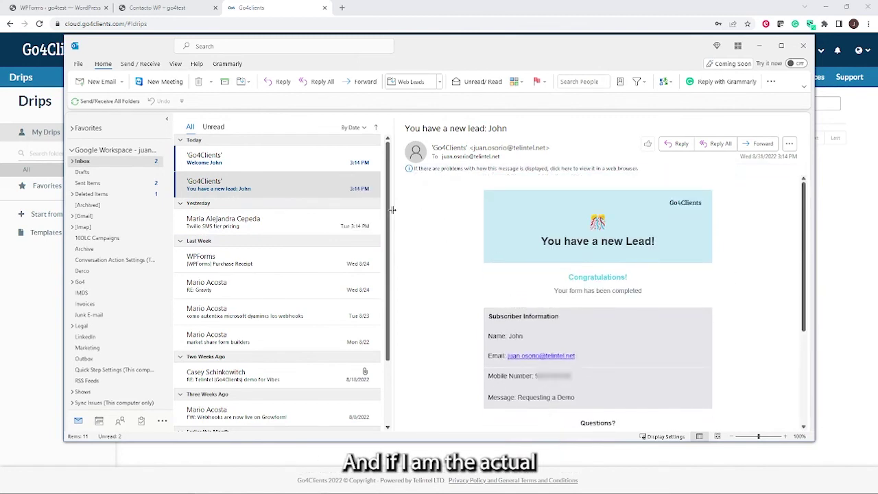
# Step: Open the welcome email sent to the lead, download its pictures and review the greeting, finishing back on the Go4Clients drips
pyautogui.click(260, 162)
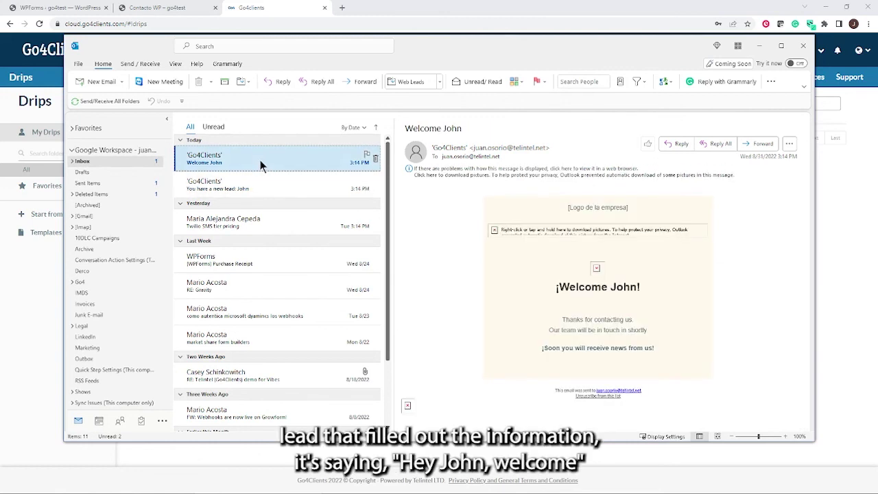
pyautogui.click(463, 175)
pyautogui.click(402, 181)
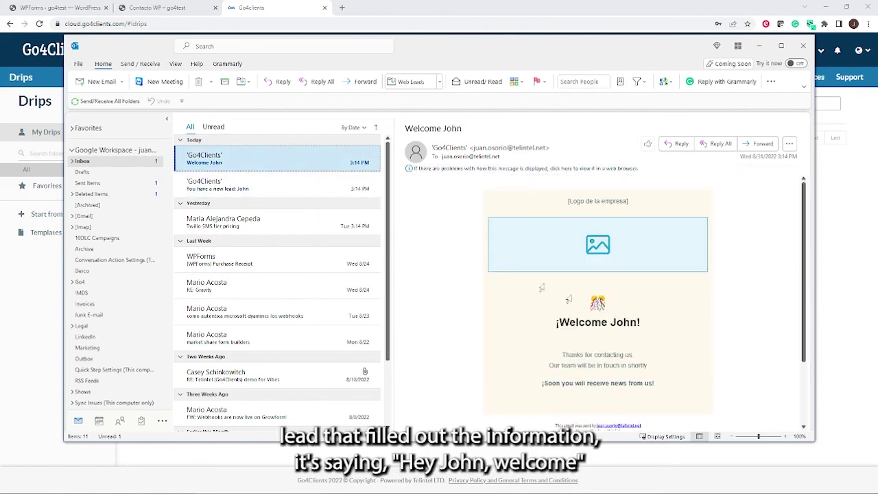
pyautogui.moveTo(641, 323); pyautogui.dragTo(535, 313)
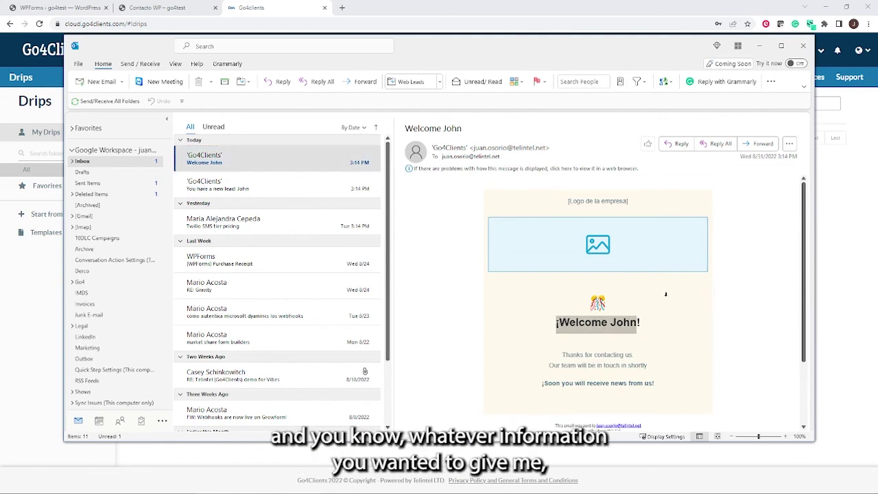
pyautogui.scroll(-1, 665, 295)
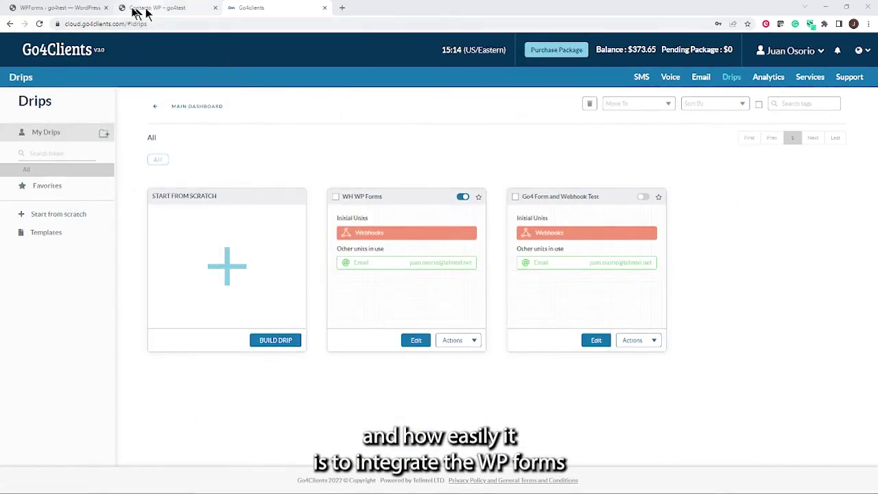
pyautogui.moveTo(428, 324)
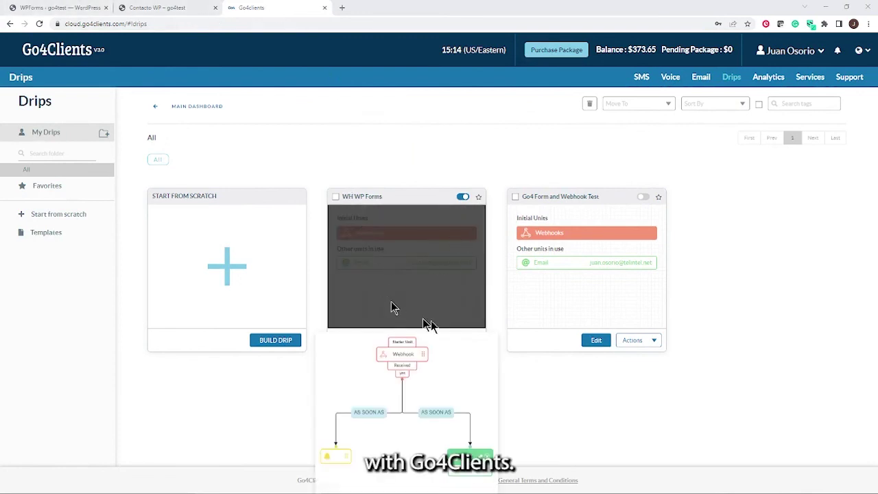